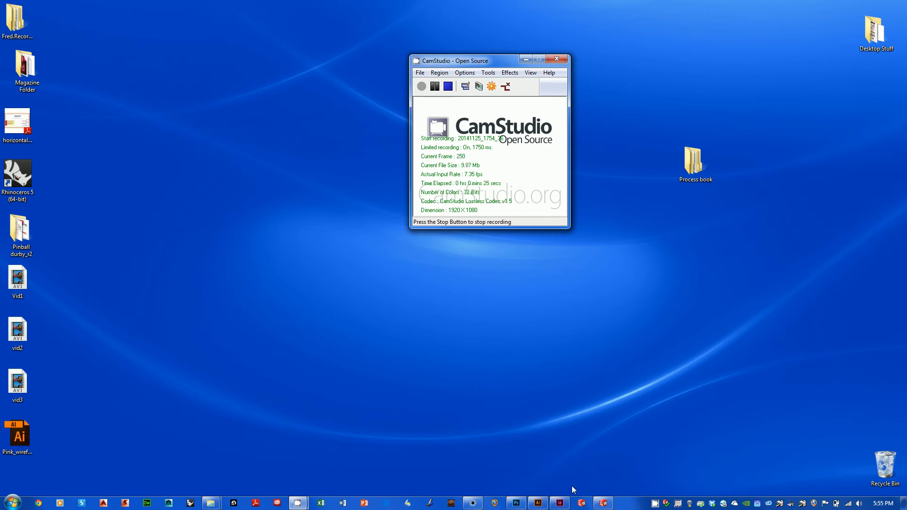
Step: Switch to SolidWorks and open the recent part DogToy_MegaKush
click(603, 503)
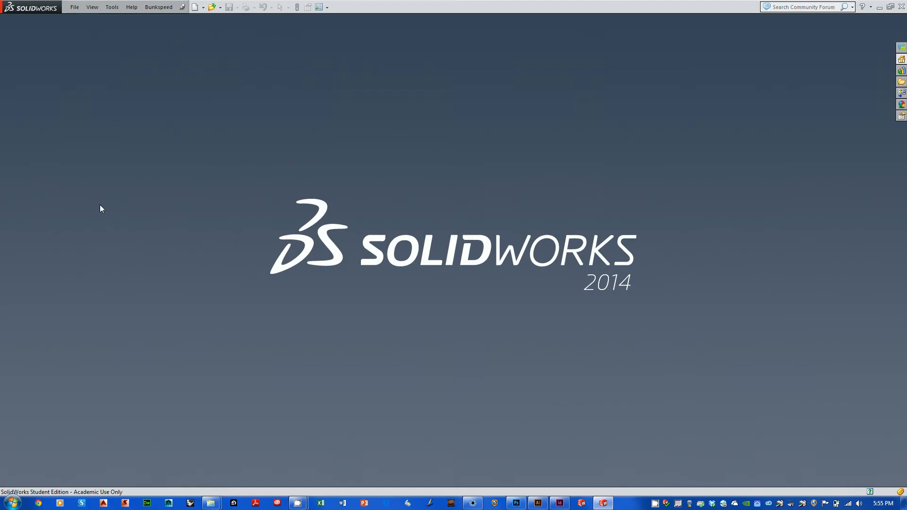
click(75, 6)
click(102, 43)
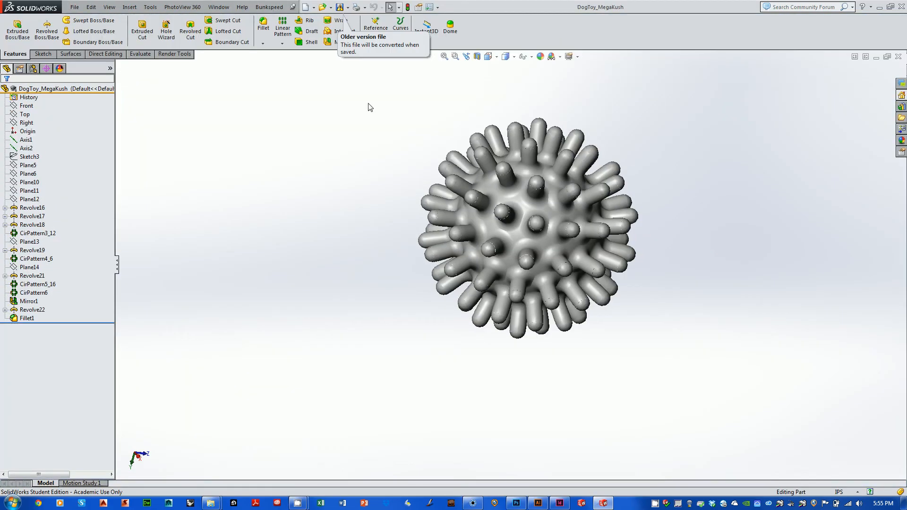
Step: Set the dog toy part's display style to Shaded With Edges
drag(368, 104, 660, 358)
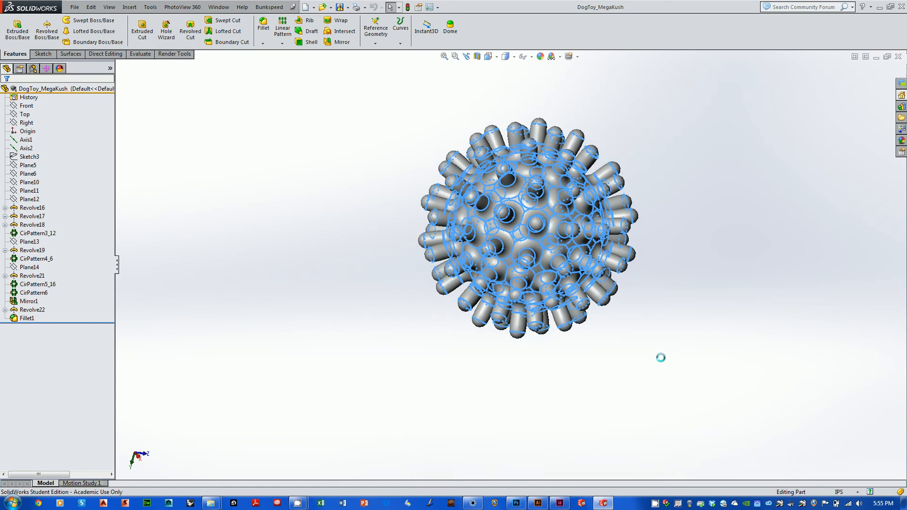
click(513, 57)
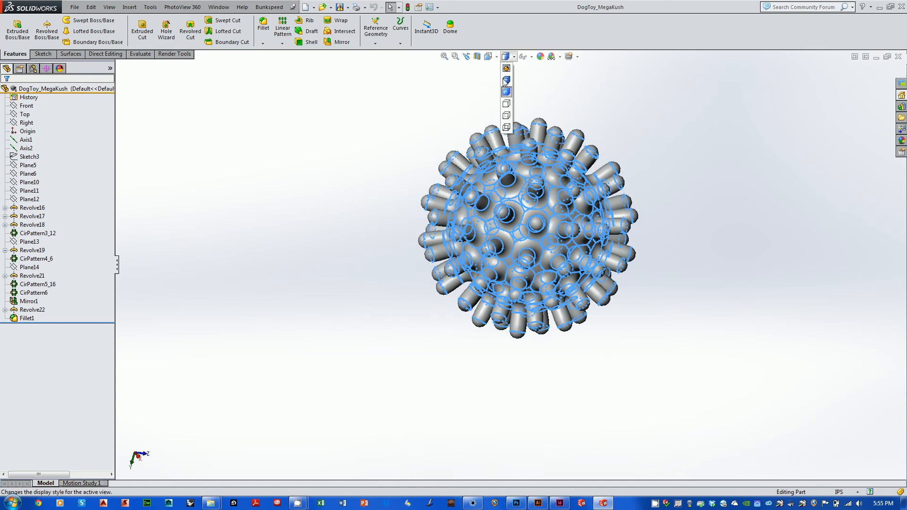
click(505, 80)
middle_drag(714, 135, 650, 207)
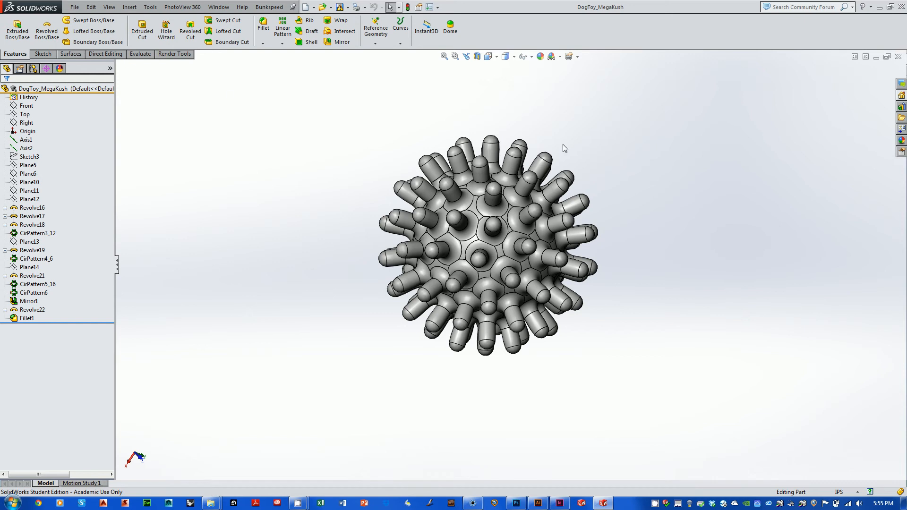
Step: Make a drawing from the part using the draw template and the B (ANSI) Landscape sheet format
click(75, 6)
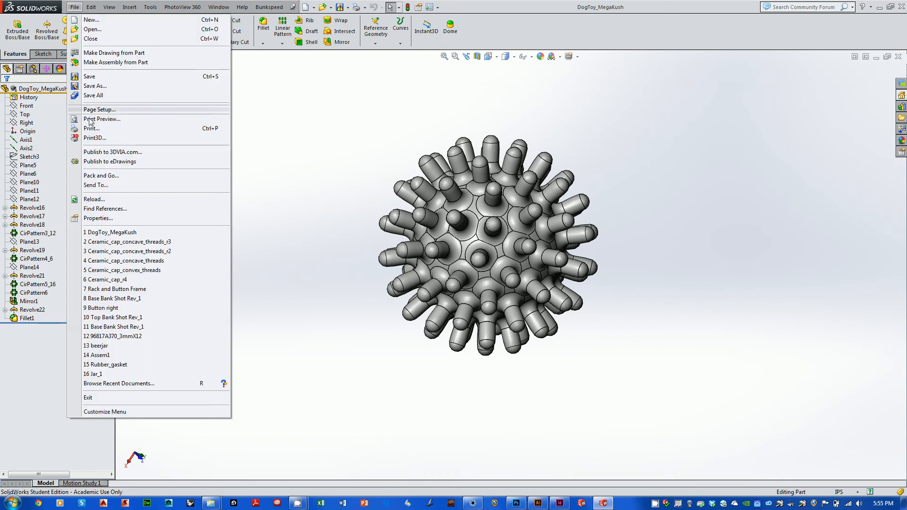
click(100, 53)
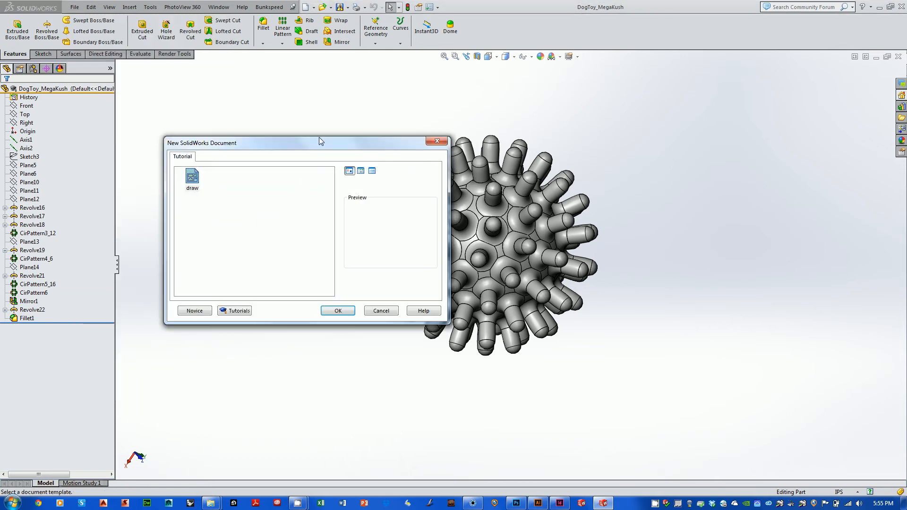
click(338, 310)
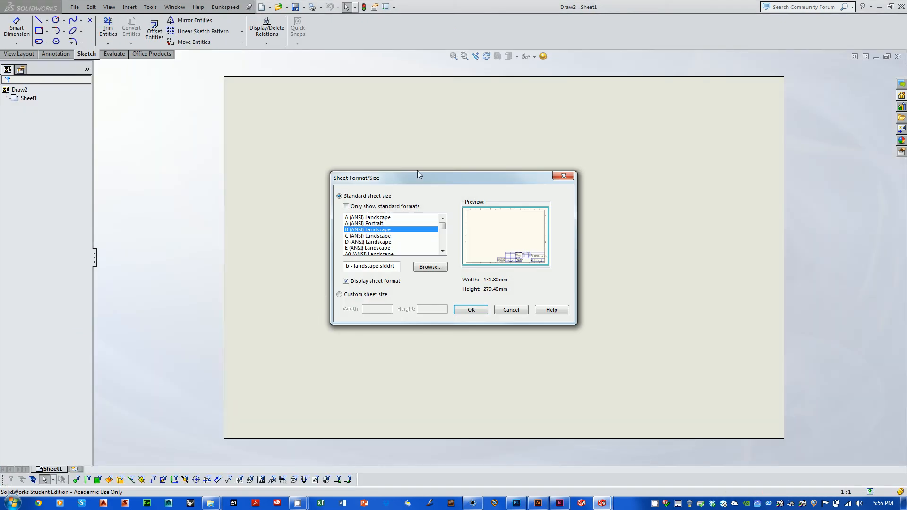
drag(498, 188, 436, 157)
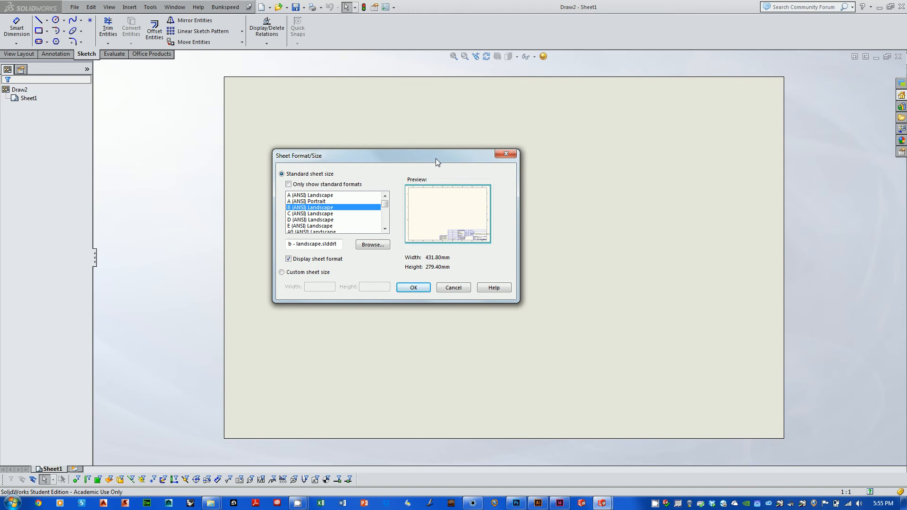
click(324, 214)
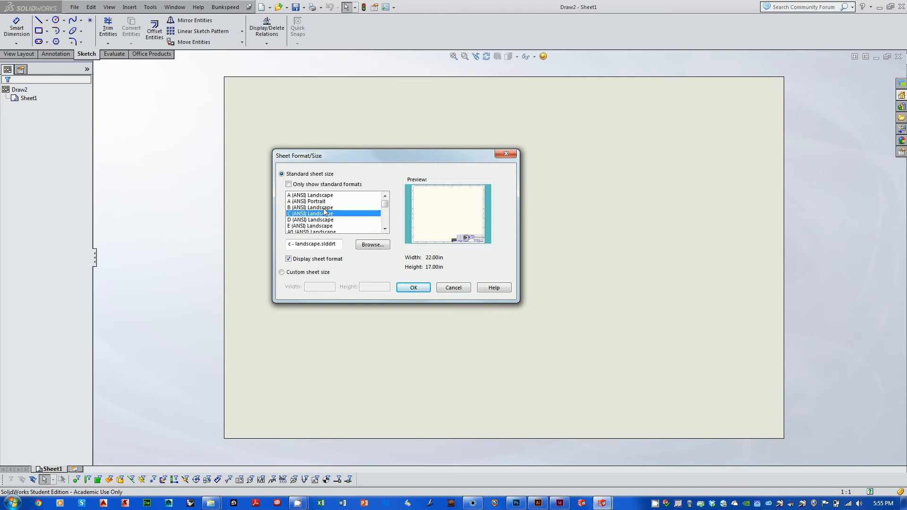
click(324, 208)
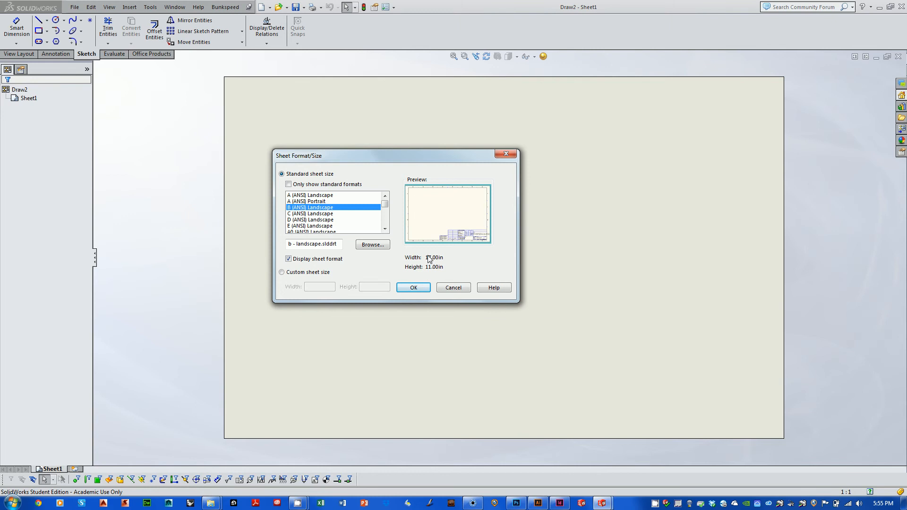
click(413, 287)
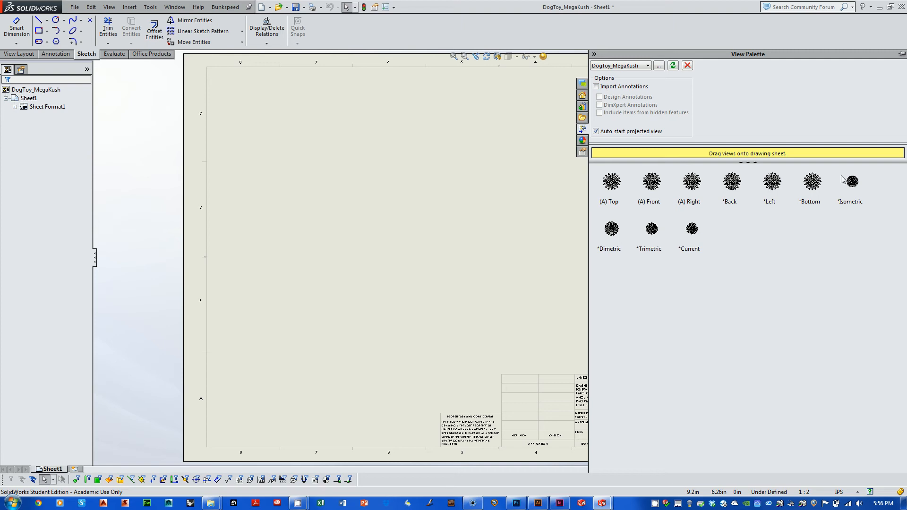
Step: Place the Back view on the sheet and project two aligned views to its right and one diagonal view above right
click(732, 183)
mouse_move(732, 183)
mouse_down()
mouse_move(435, 229)
mouse_move(300, 208)
mouse_move(317, 215)
mouse_up()
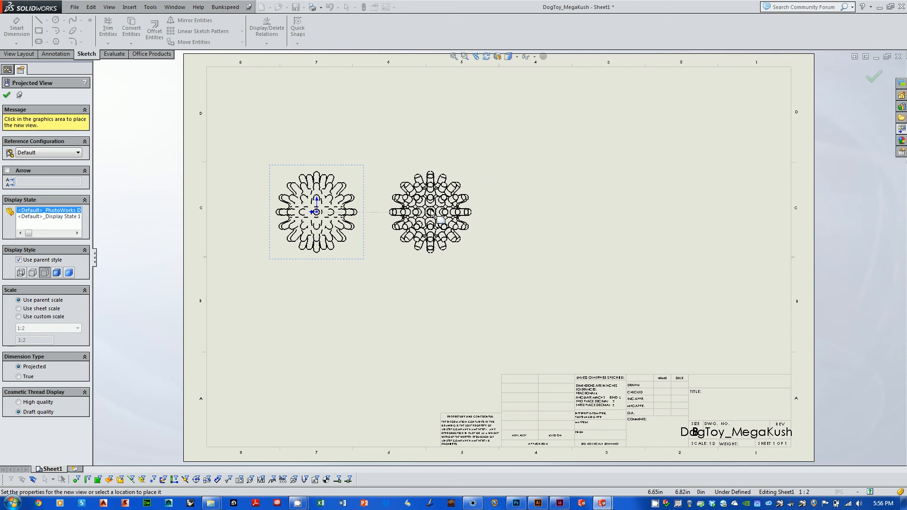
click(431, 213)
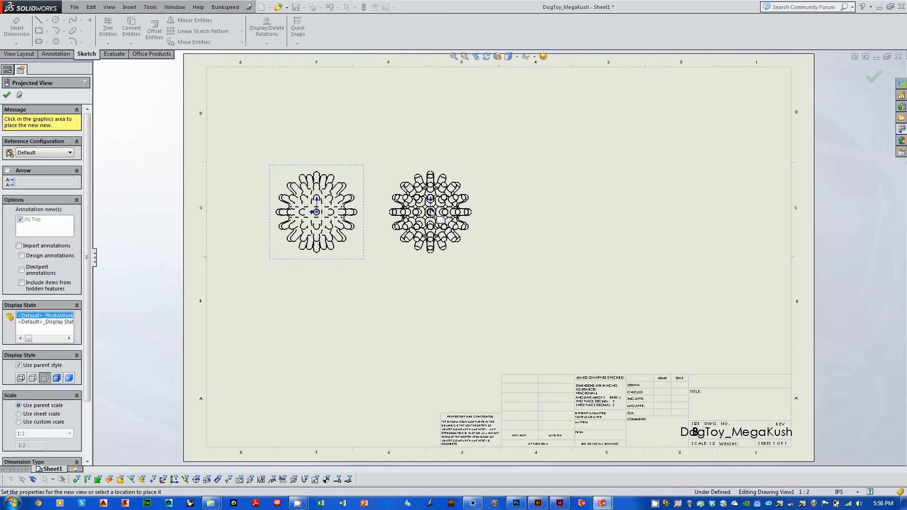
click(545, 211)
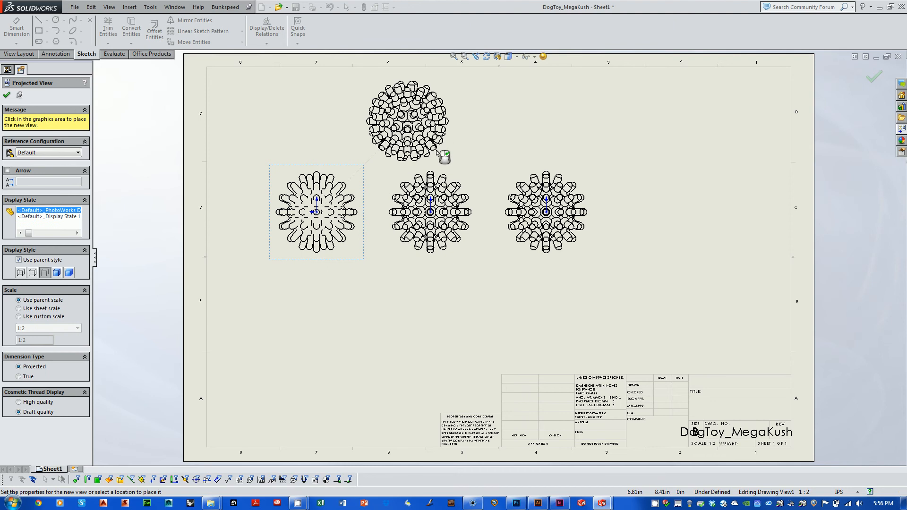
click(436, 149)
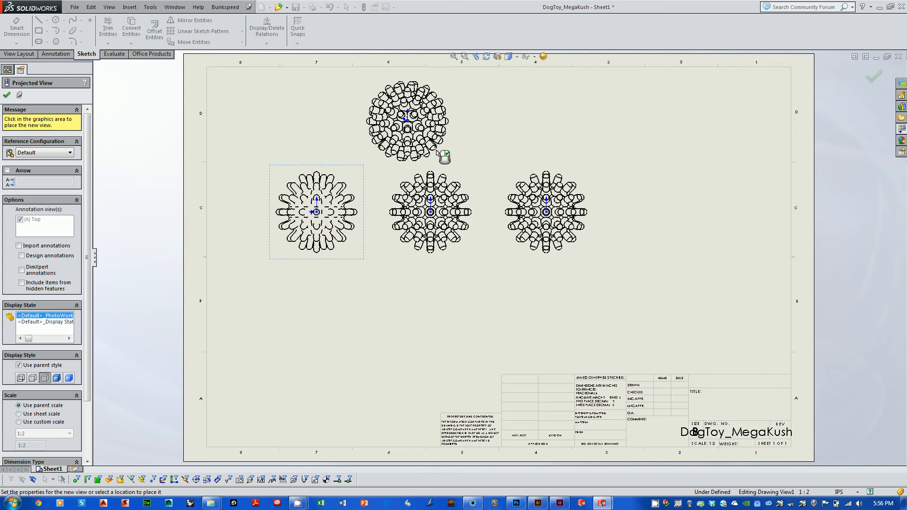
click(528, 156)
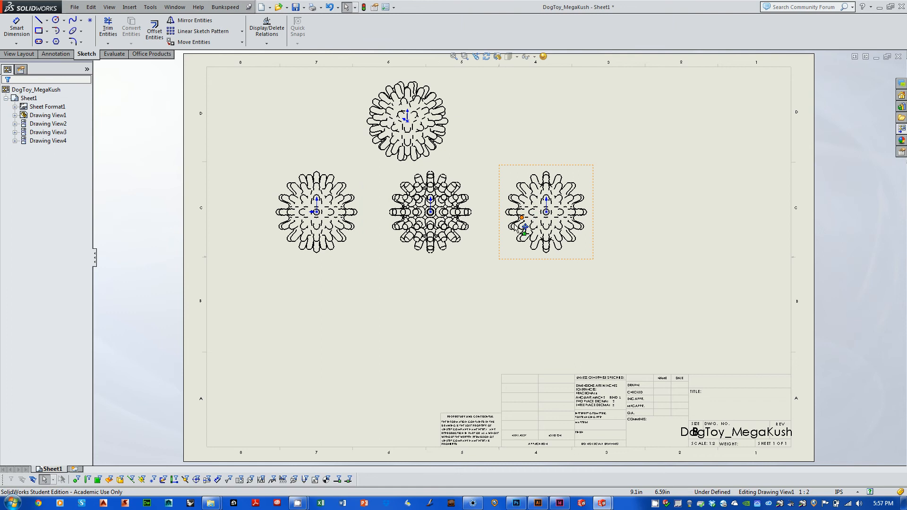
key(space)
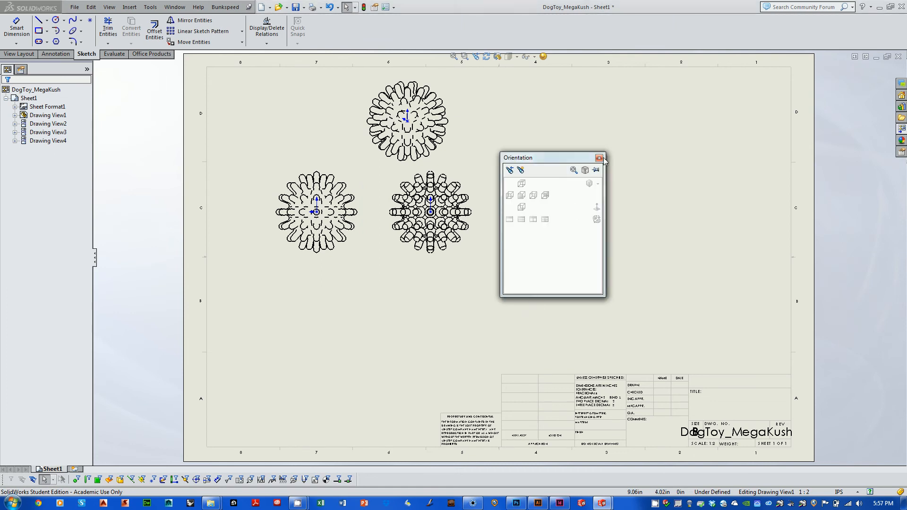
click(599, 158)
scroll(543, 230, up, 1)
scroll(544, 230, down, 9)
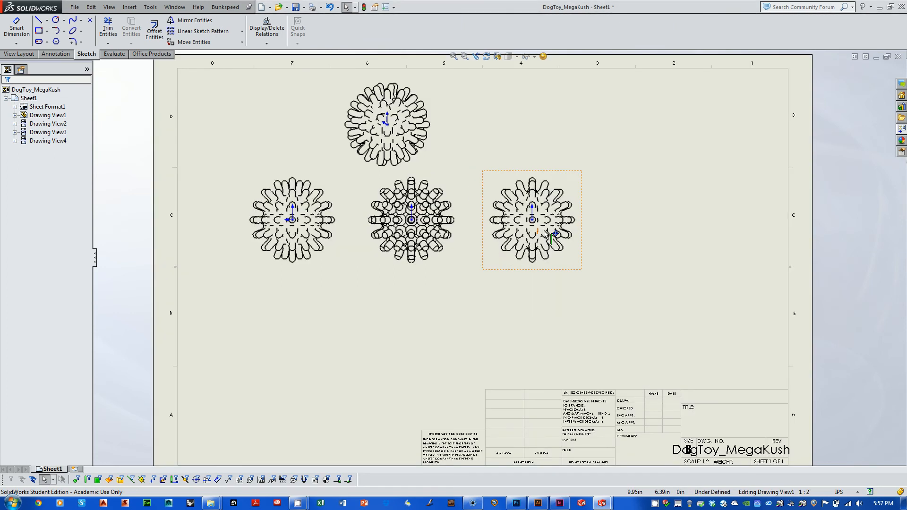
scroll(544, 228, up, 5)
scroll(544, 229, down, 1)
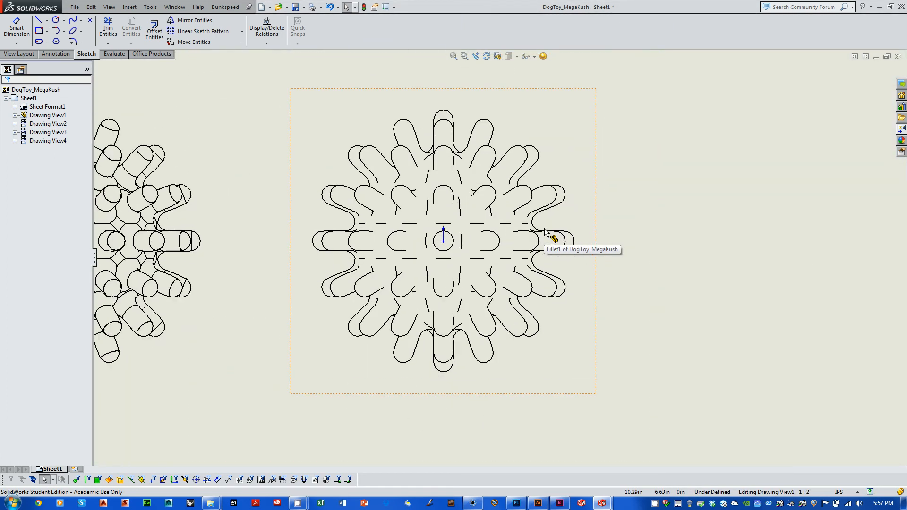
key(space)
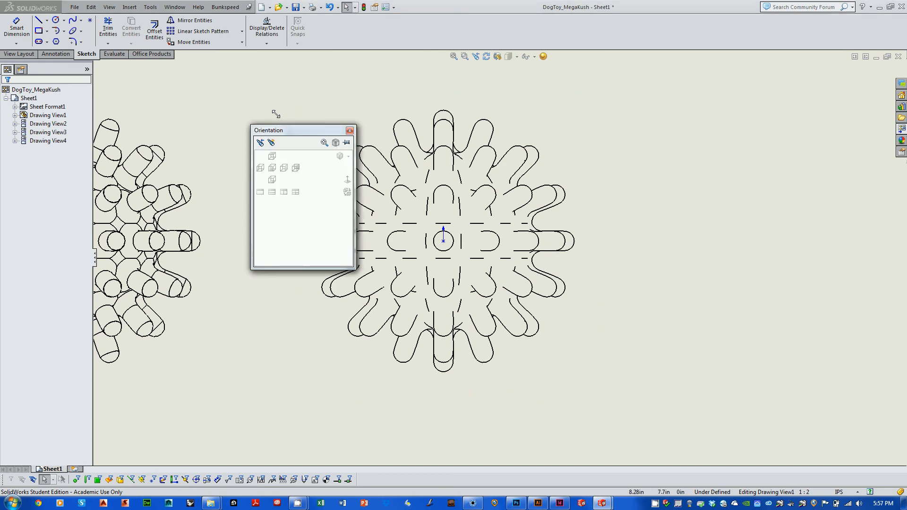
click(355, 126)
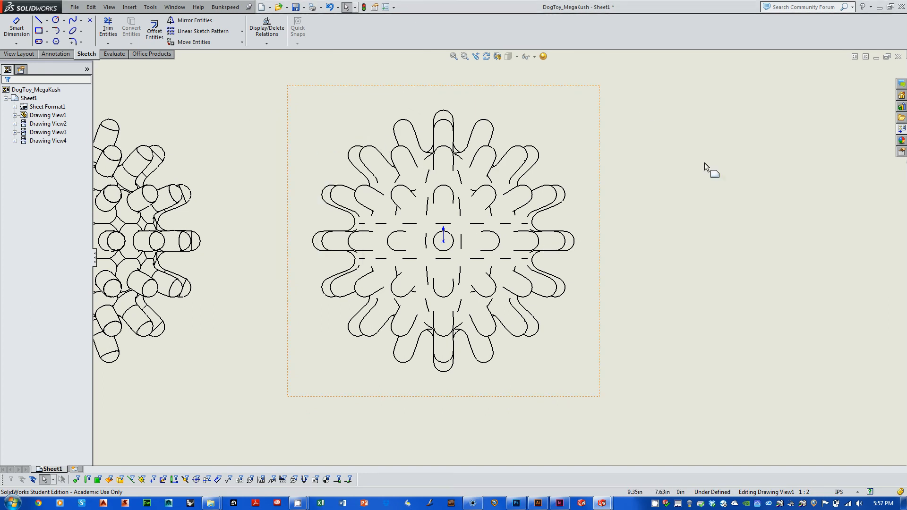
Step: Set the rightmost projected view's tangent edge display to Tangent Edges Visible
scroll(811, 169, up, 1)
mouse_move(691, 176)
middle_down()
mouse_move(761, 184)
mouse_move(836, 176)
middle_up()
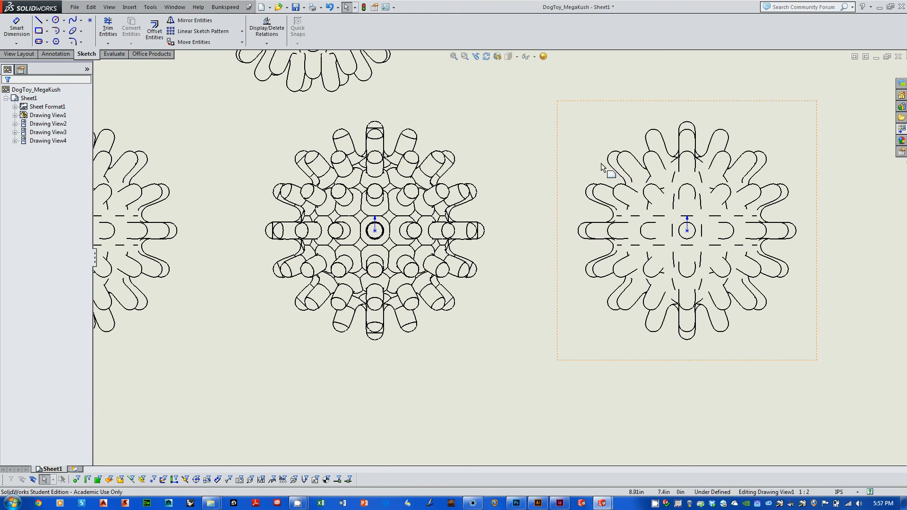
click(666, 174)
right_click(666, 175)
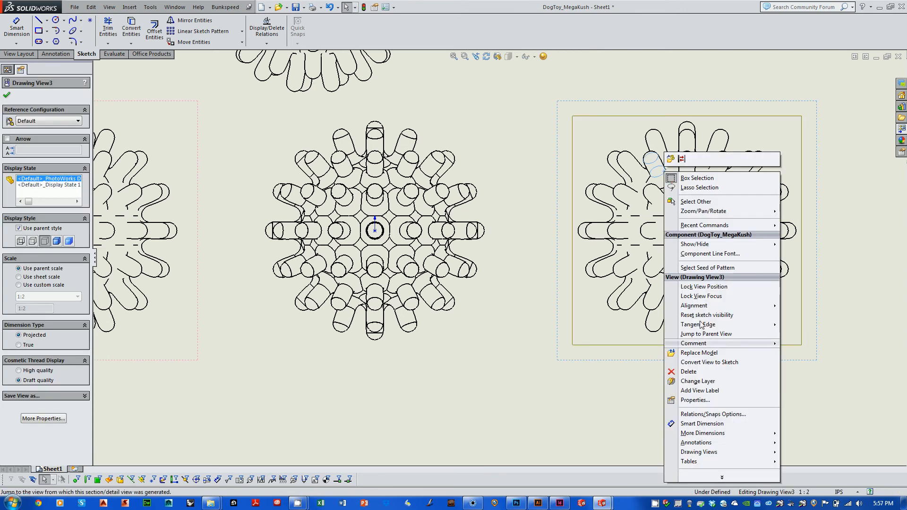
mouse_move(700, 325)
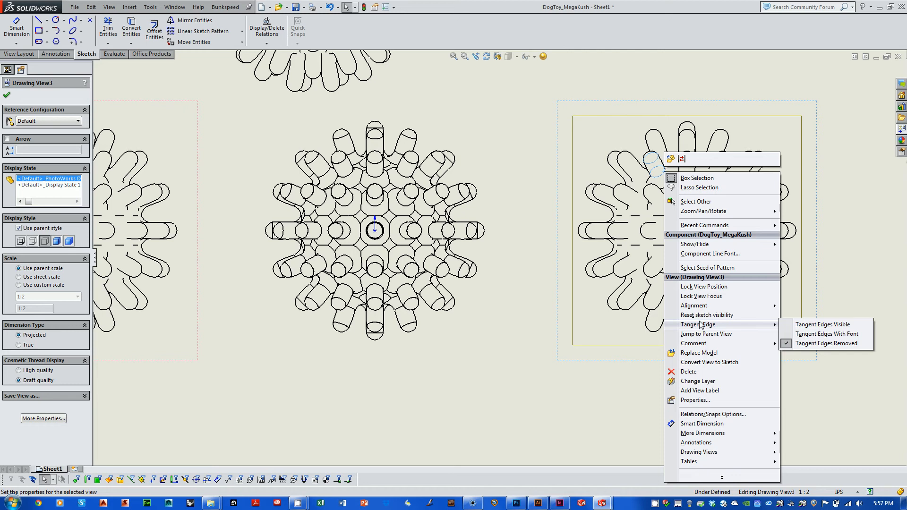
click(816, 325)
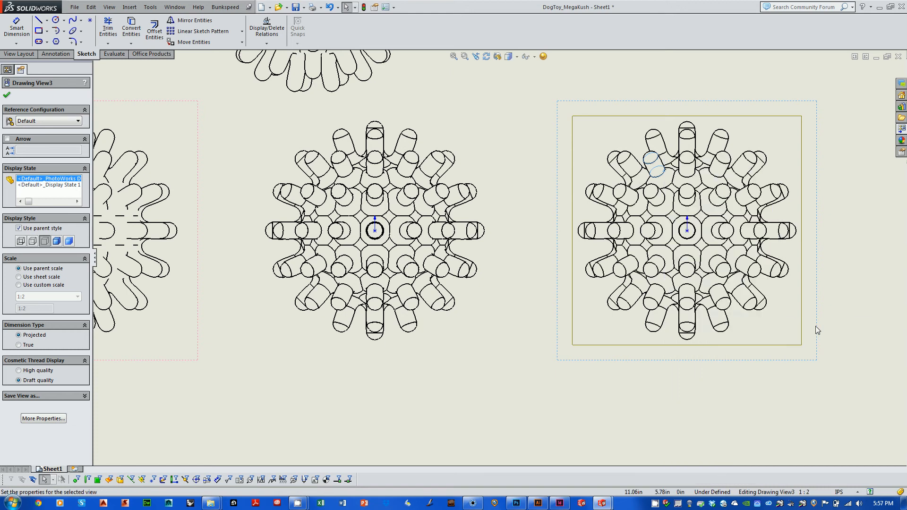
Step: Change the rightmost projected view's tangent edge display to Tangent Edges With Font
right_click(715, 205)
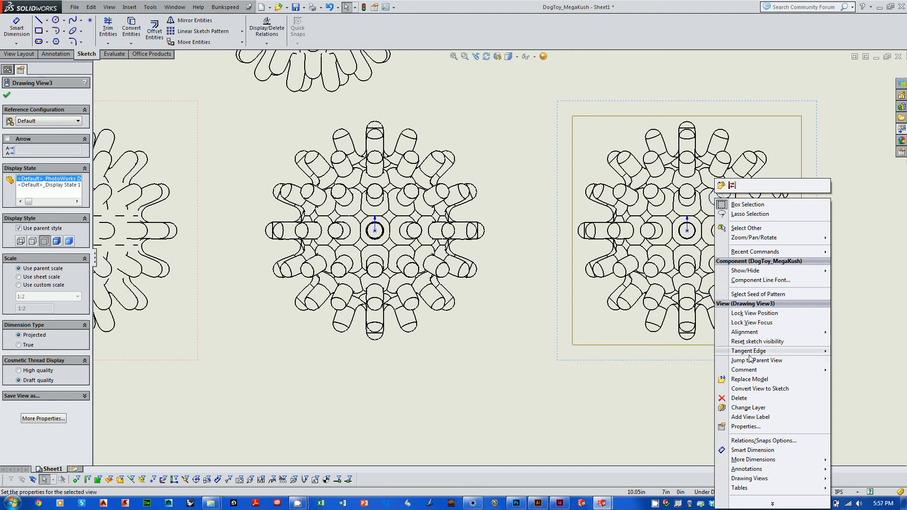
mouse_move(750, 353)
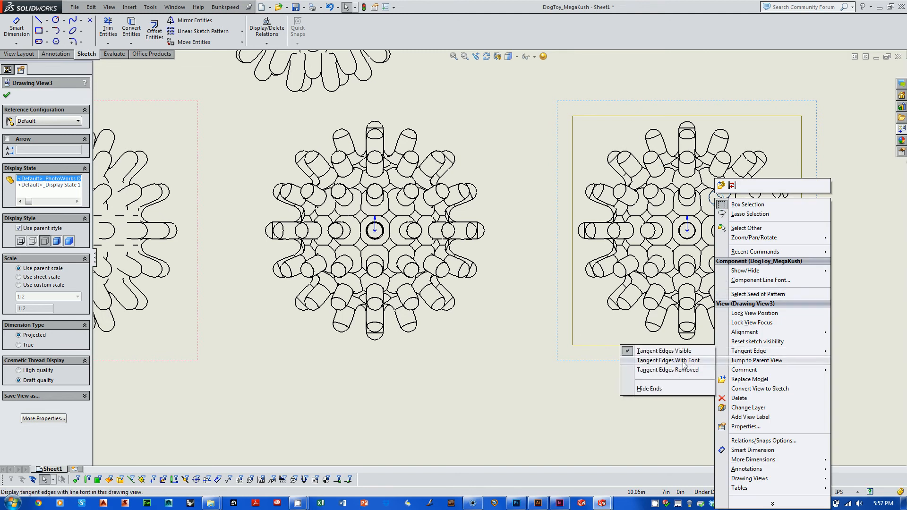
click(683, 361)
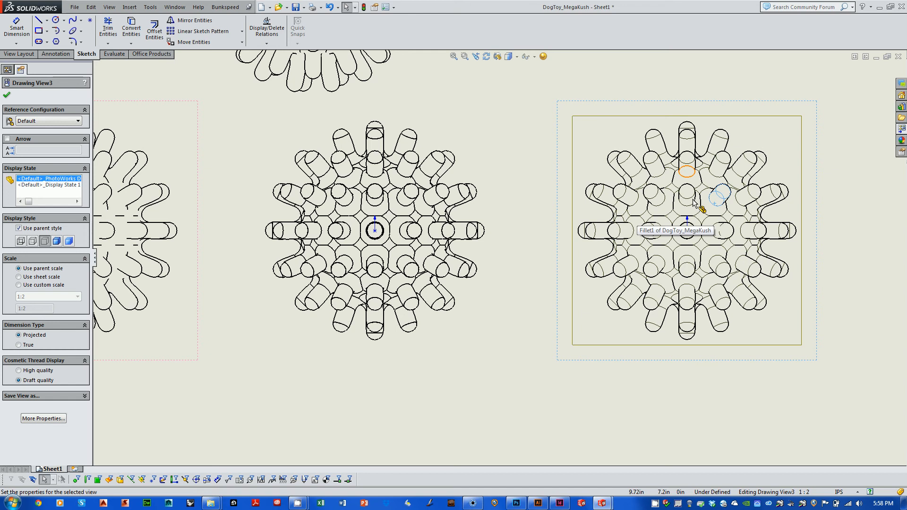
click(538, 148)
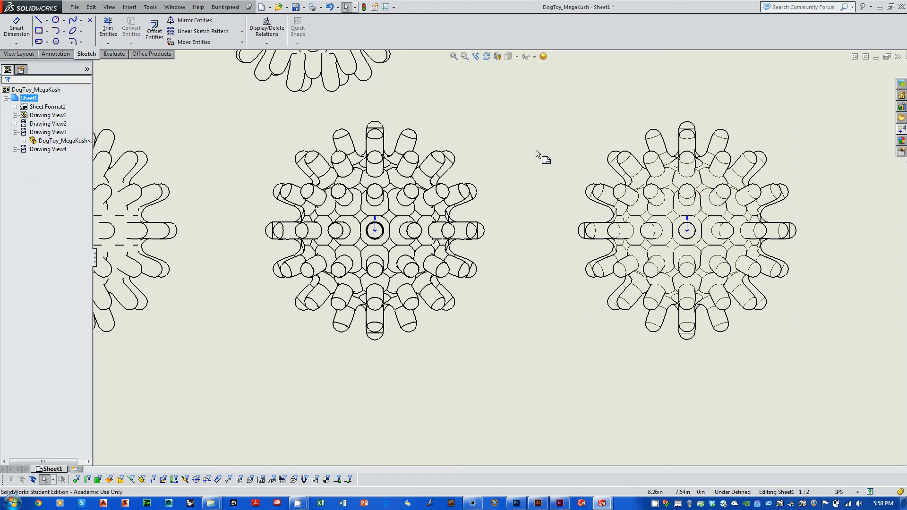
Step: Try the Shaded and Hidden Lines Visible display styles on the rightmost projected view, then set it to Wireframe
click(582, 122)
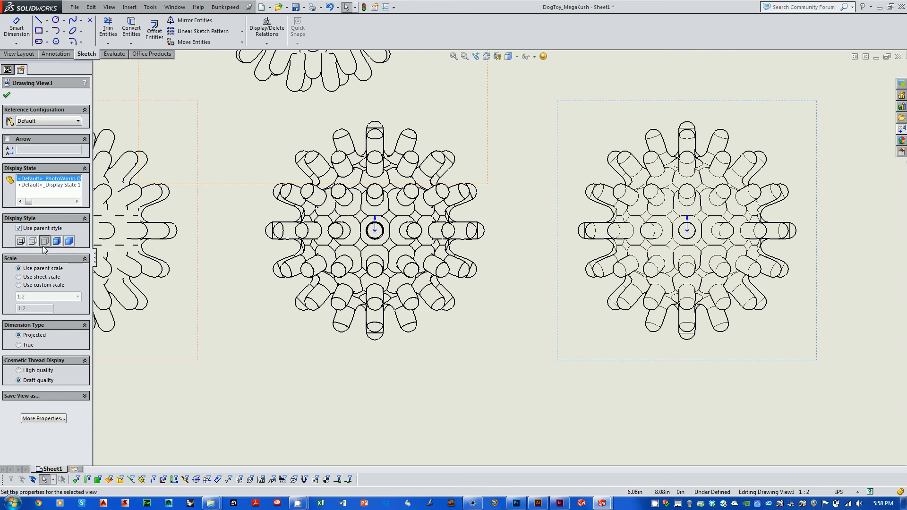
click(57, 241)
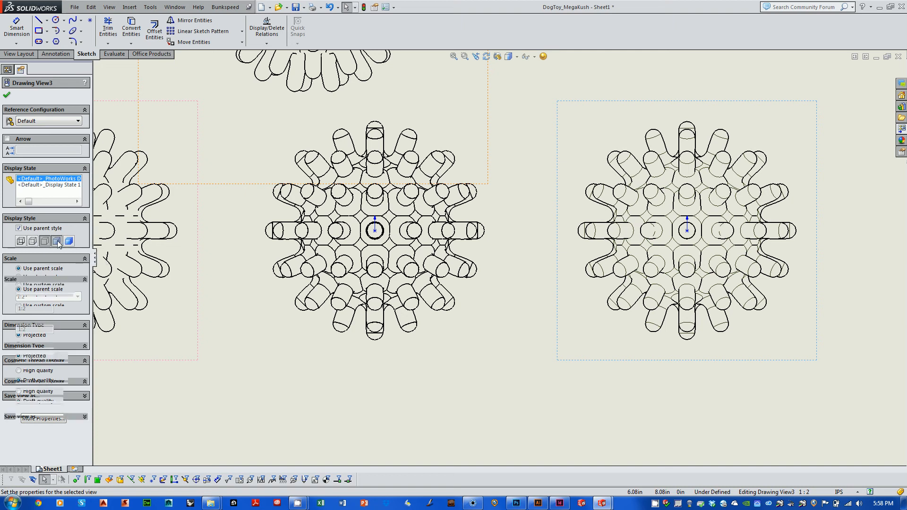
click(72, 242)
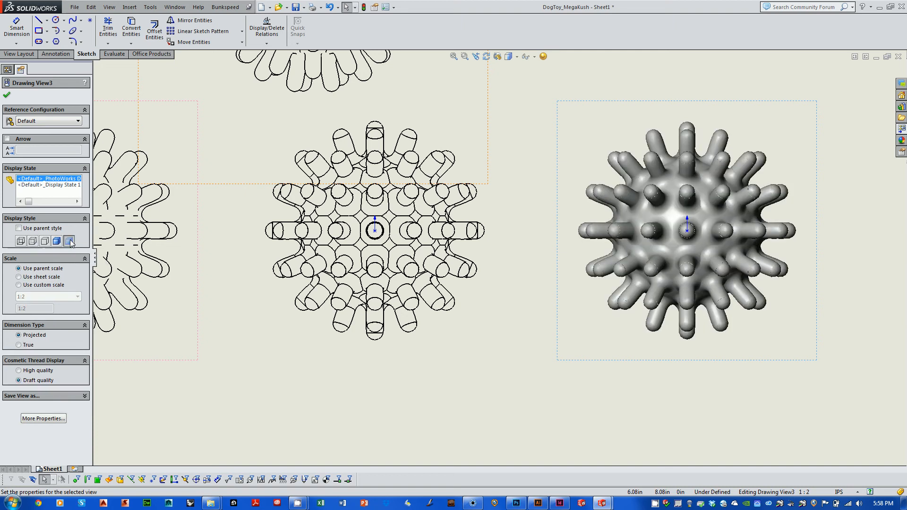
click(33, 241)
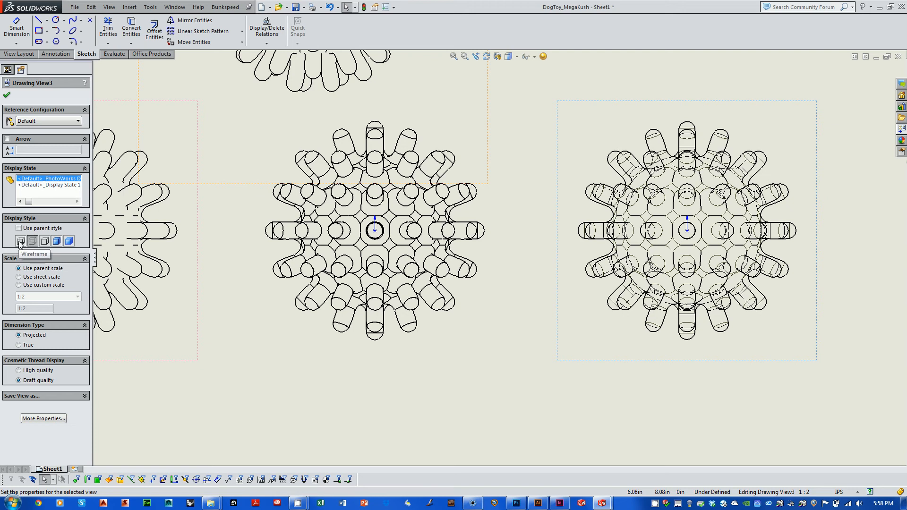
click(20, 242)
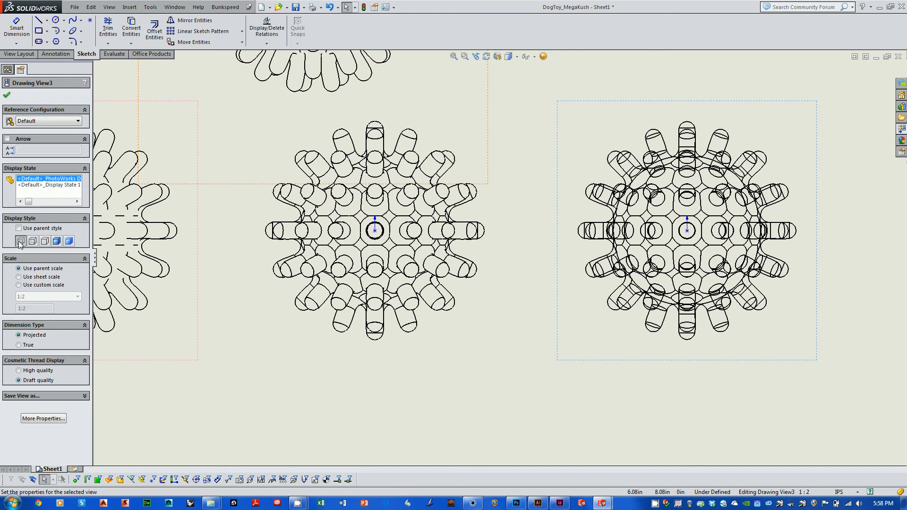
Step: Set the rightmost projected view's display style to Hidden Lines Visible
click(21, 242)
click(31, 242)
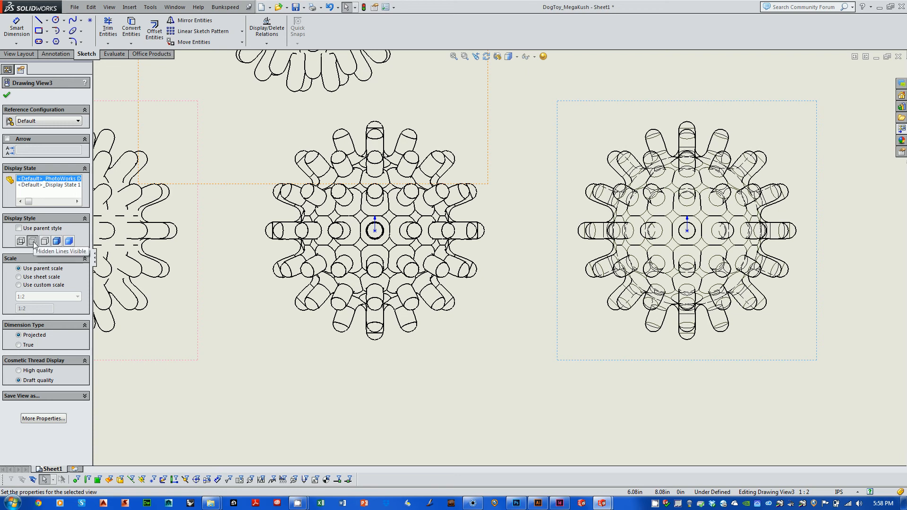
click(850, 381)
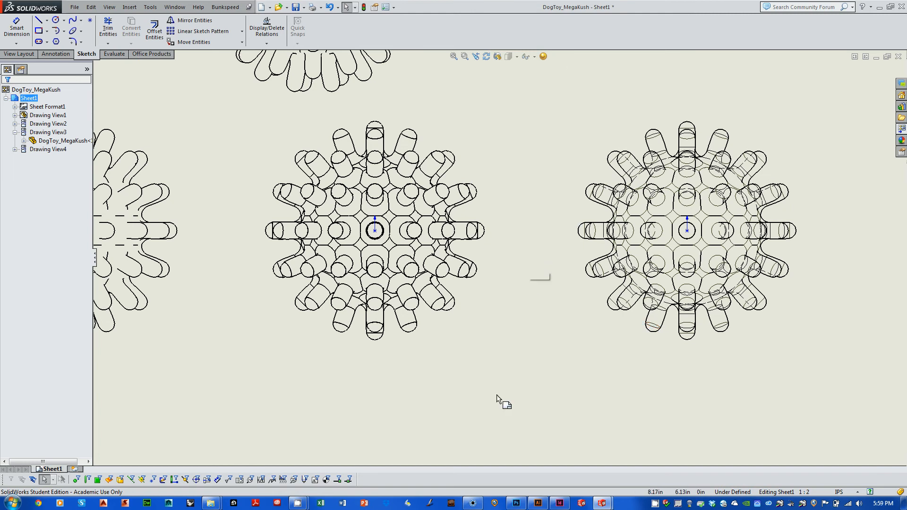
key(f)
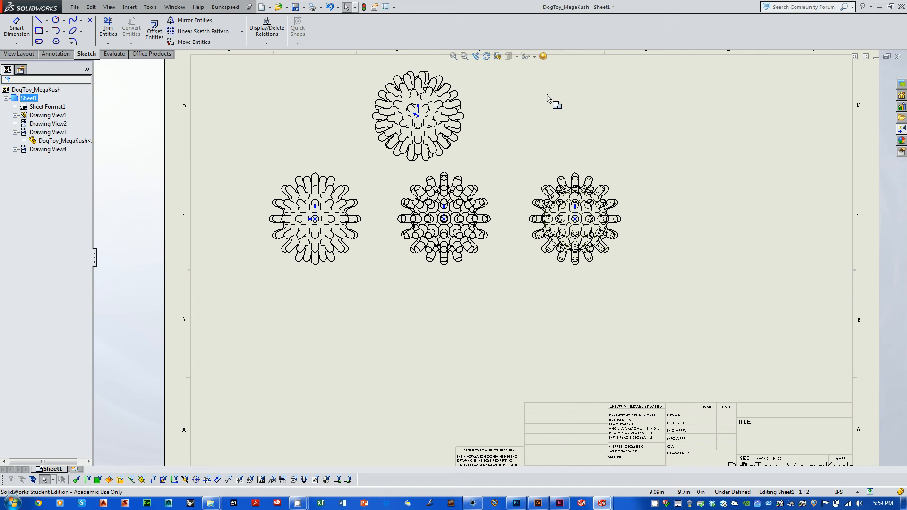
Step: Save the drawing as the Adobe Illustrator file DogToy_MegaKush in the desktop's Process book\ai folder, replacing the existing file
click(75, 6)
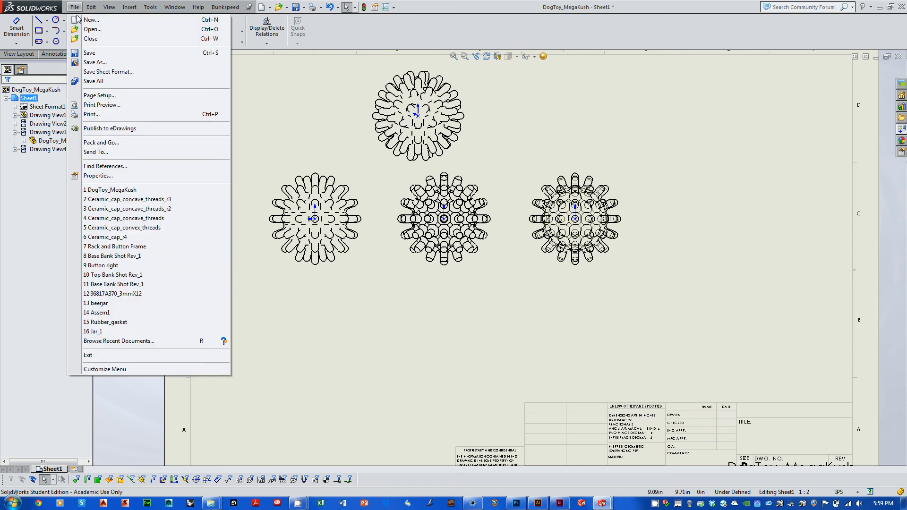
click(101, 62)
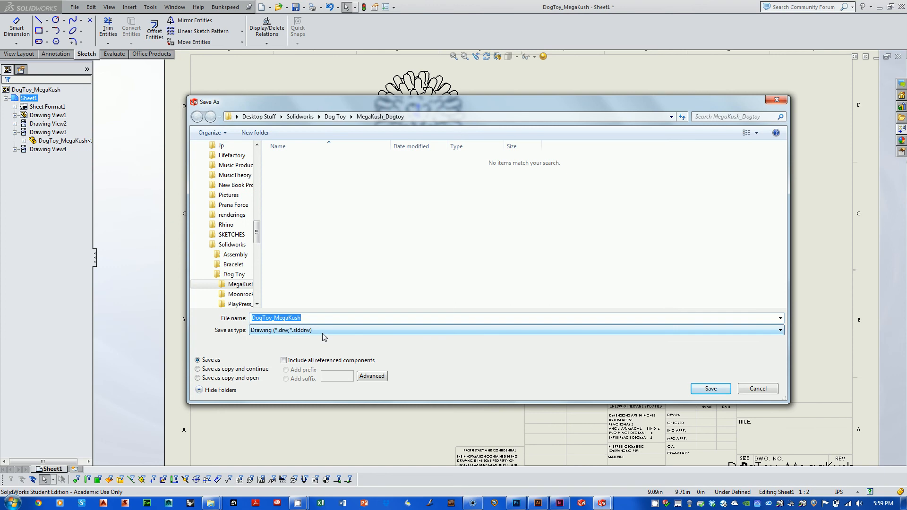
click(297, 331)
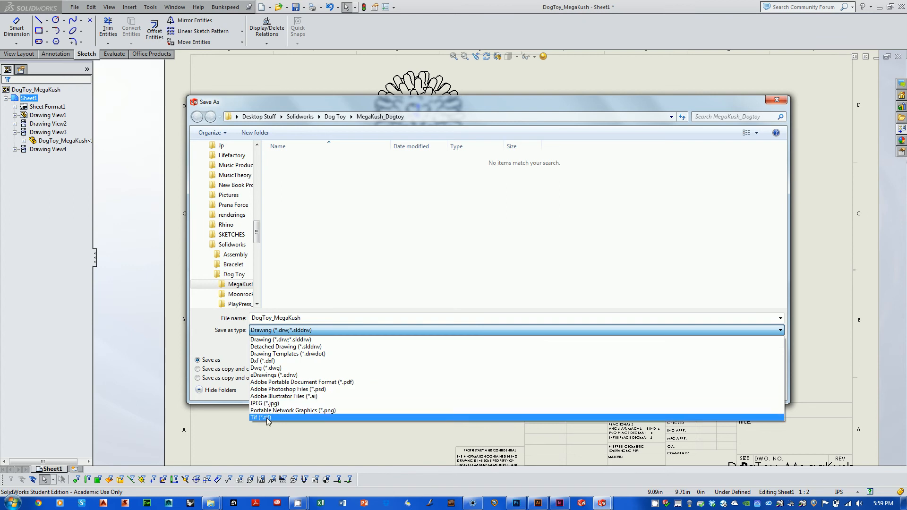
click(296, 396)
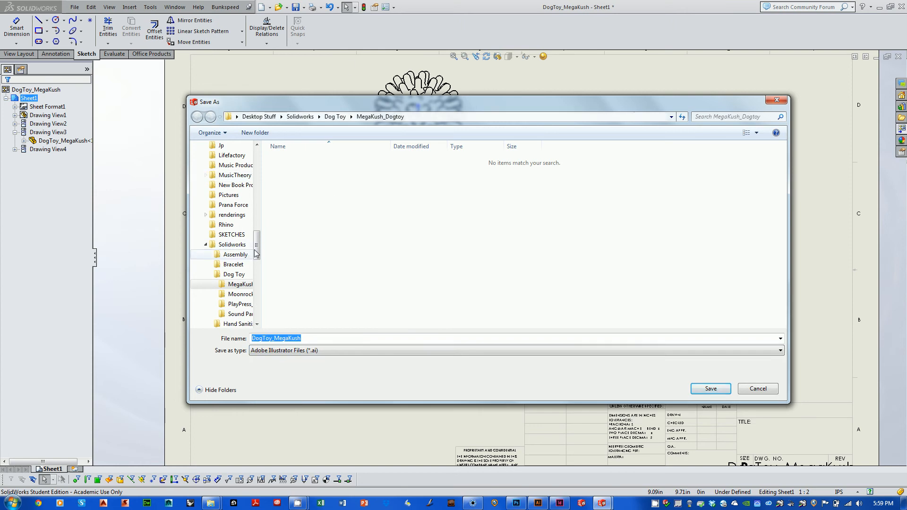
drag(258, 245, 259, 165)
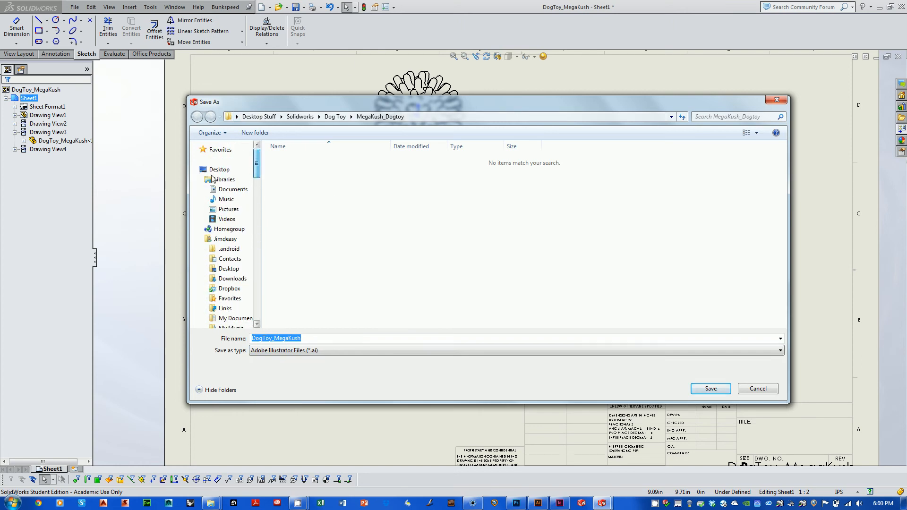
click(221, 169)
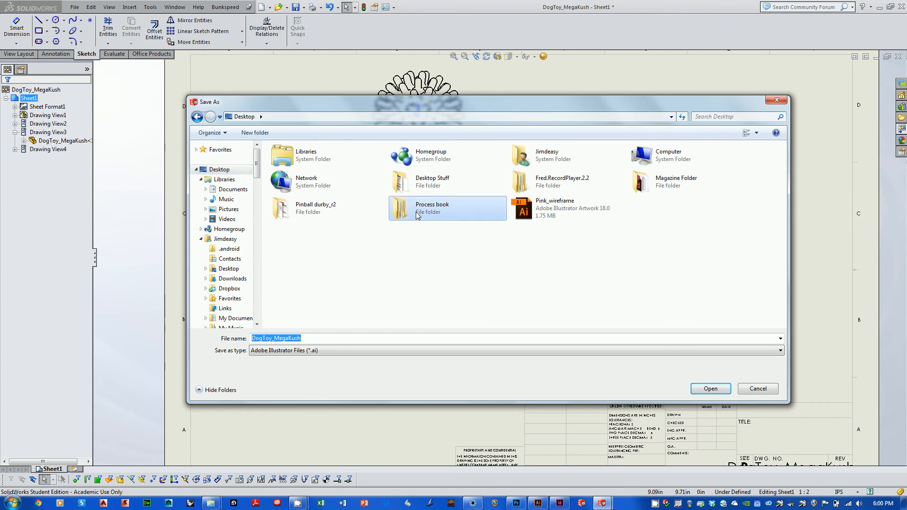
double_click(417, 213)
double_click(283, 159)
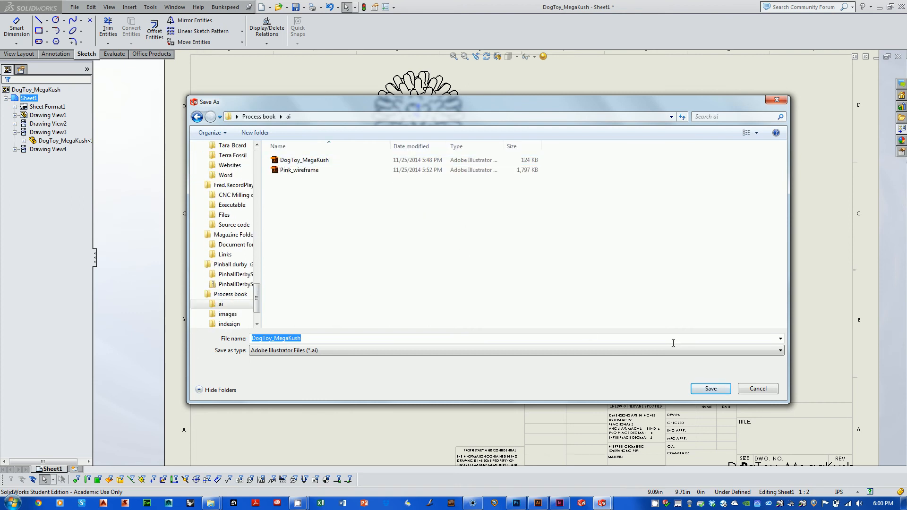
click(711, 388)
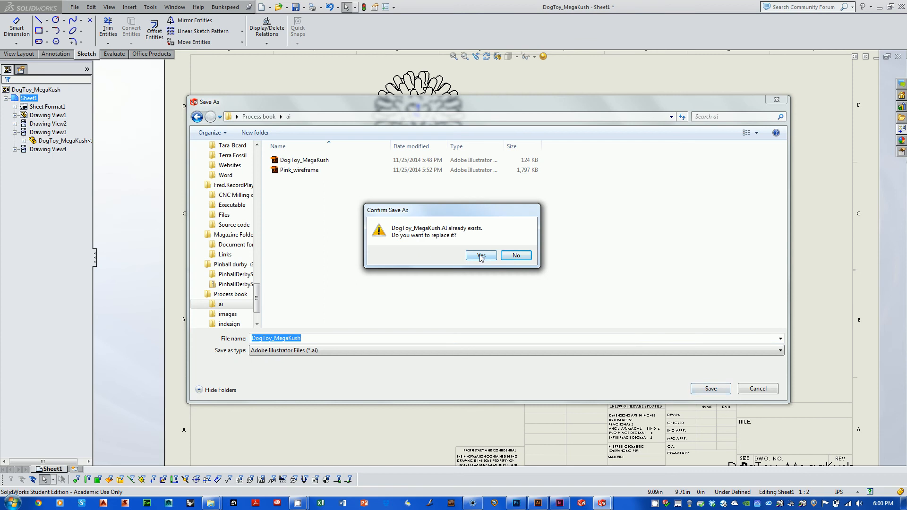
click(481, 255)
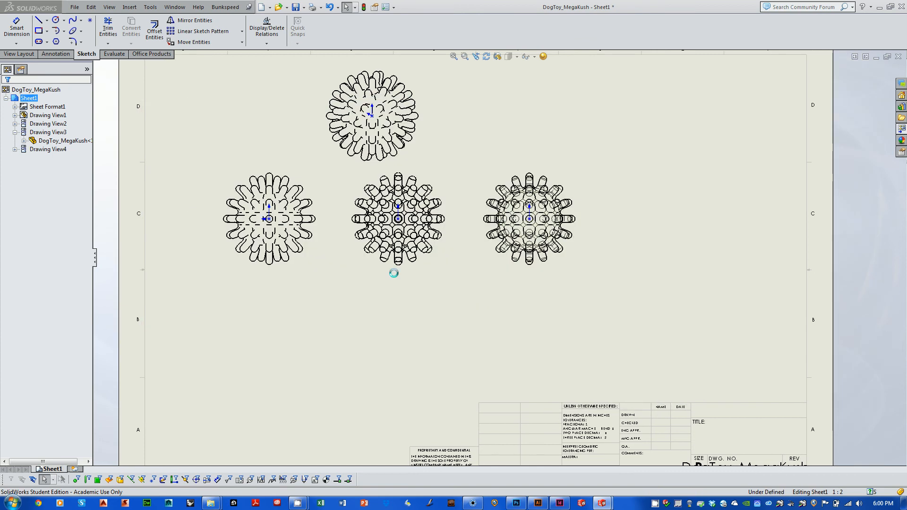
Step: Switch to Adobe Illustrator and open DogToy_MegaKush from the Process book\ai folder without replacing the missing fonts
click(879, 7)
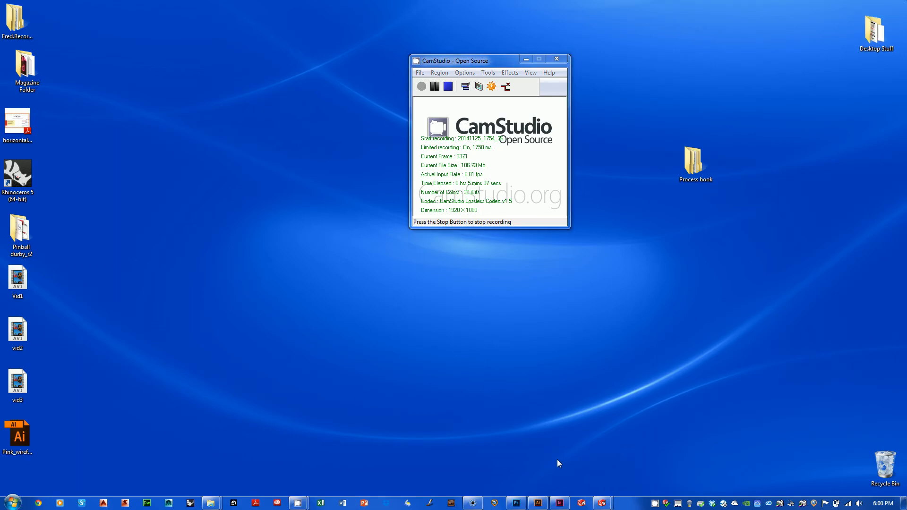
click(538, 503)
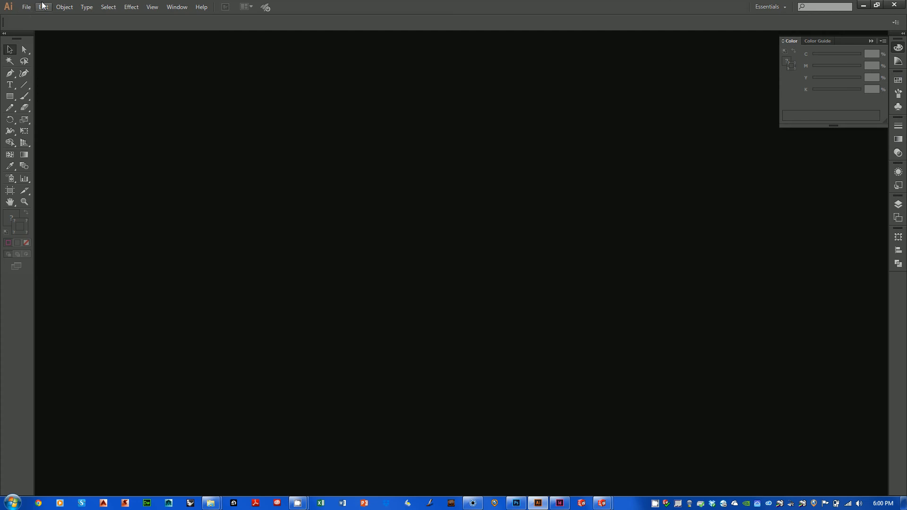
click(26, 6)
click(42, 39)
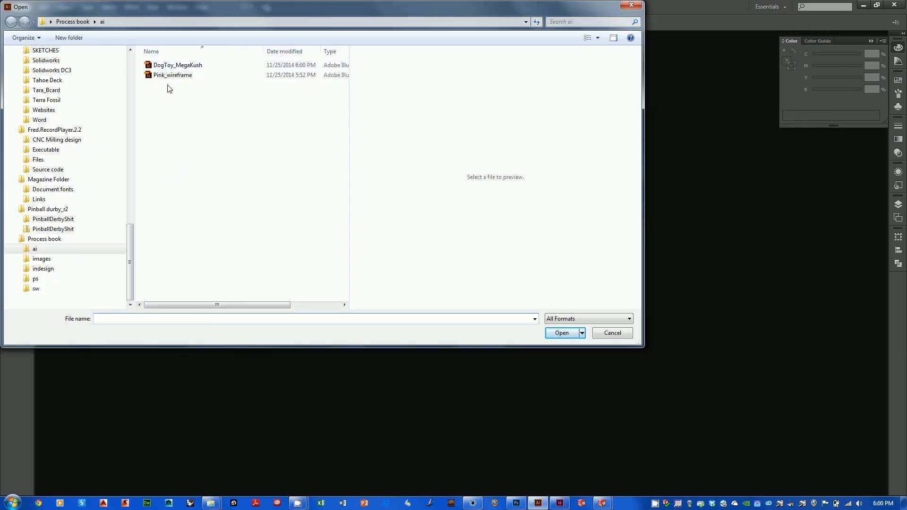
click(171, 66)
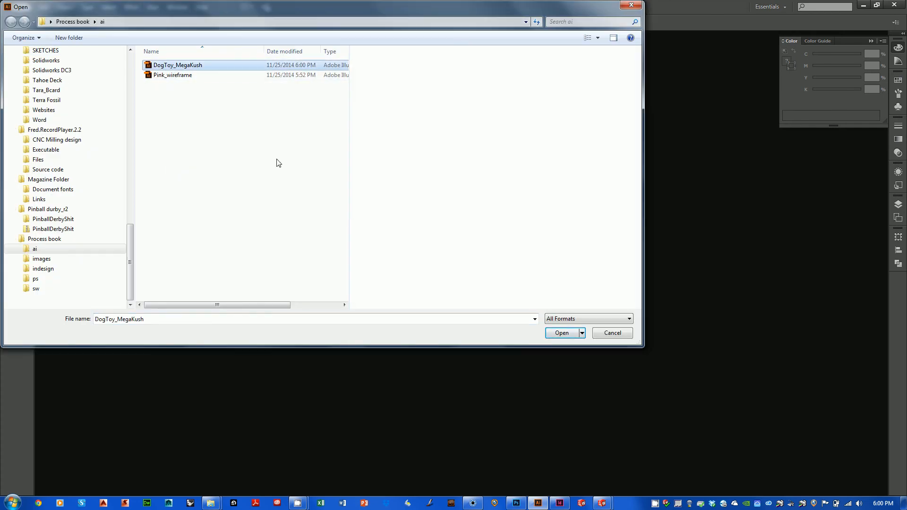
click(562, 334)
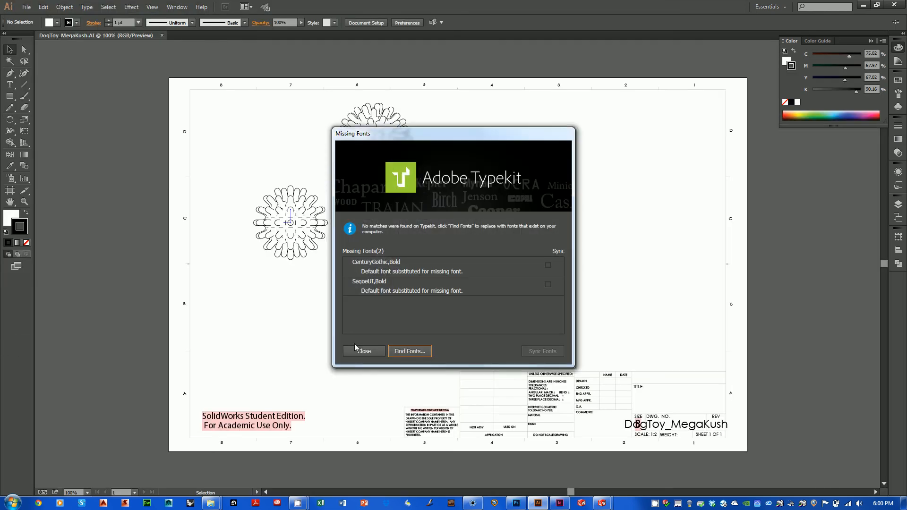
click(355, 348)
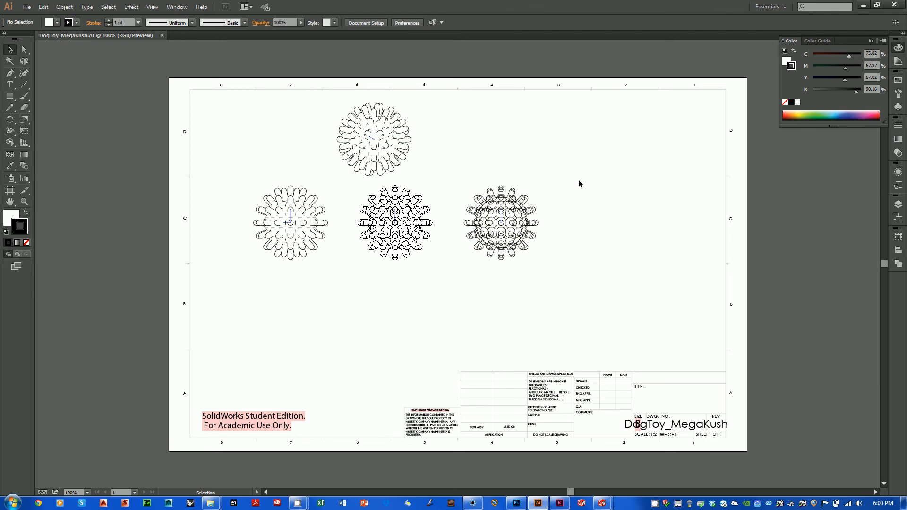
Step: Examine the line work of the rightmost dog toy view up close
drag(583, 163, 461, 288)
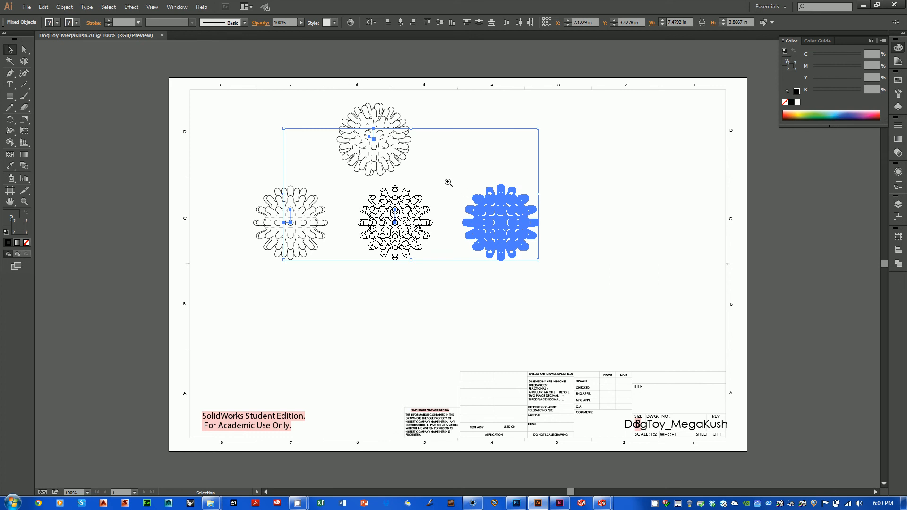
drag(449, 182, 610, 294)
drag(484, 242, 548, 282)
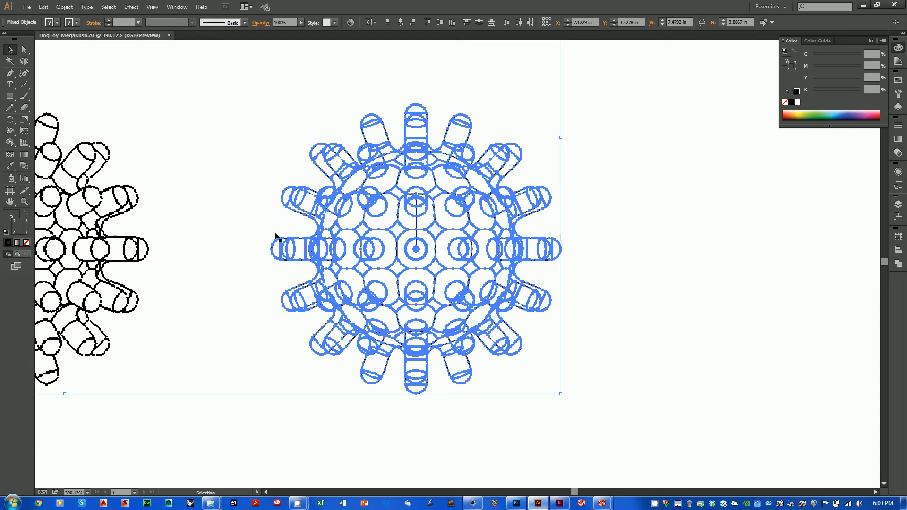
click(603, 215)
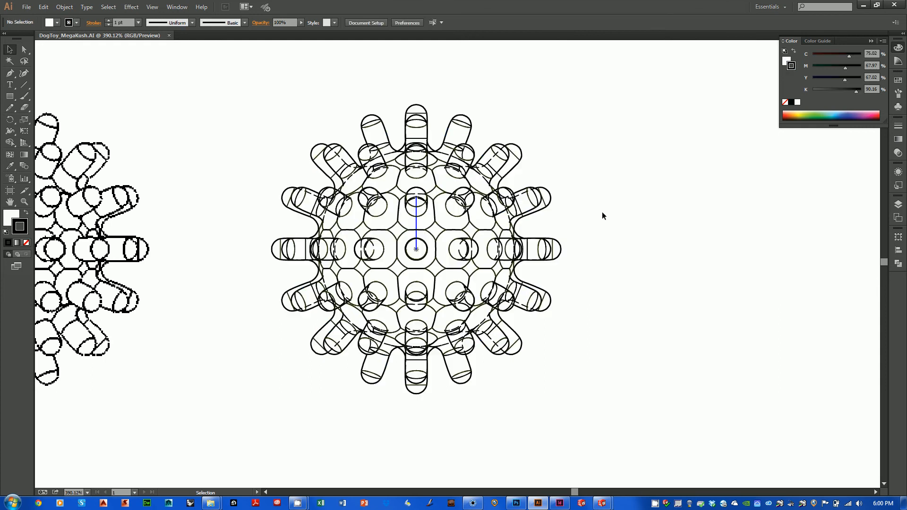
ctrl+alt+click(489, 233)
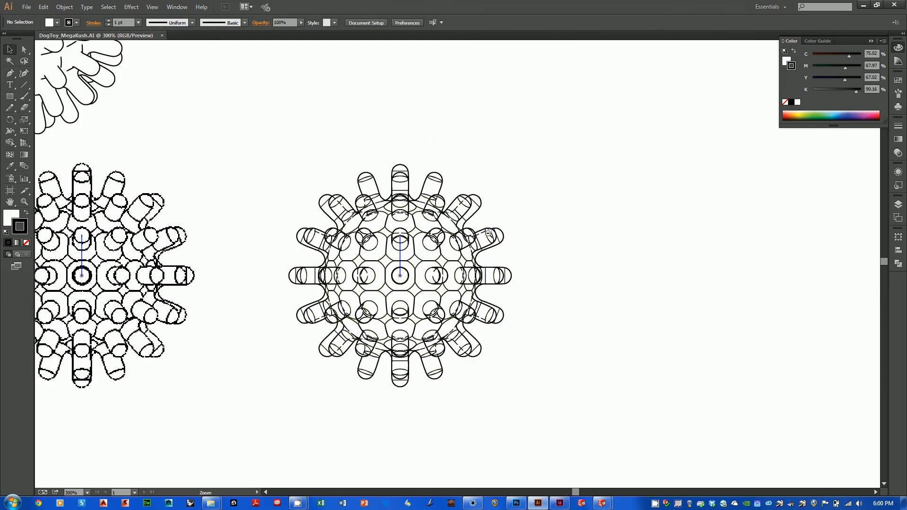
ctrl+alt+click(387, 244)
ctrl+alt+click(391, 239)
key(ctrl+r)
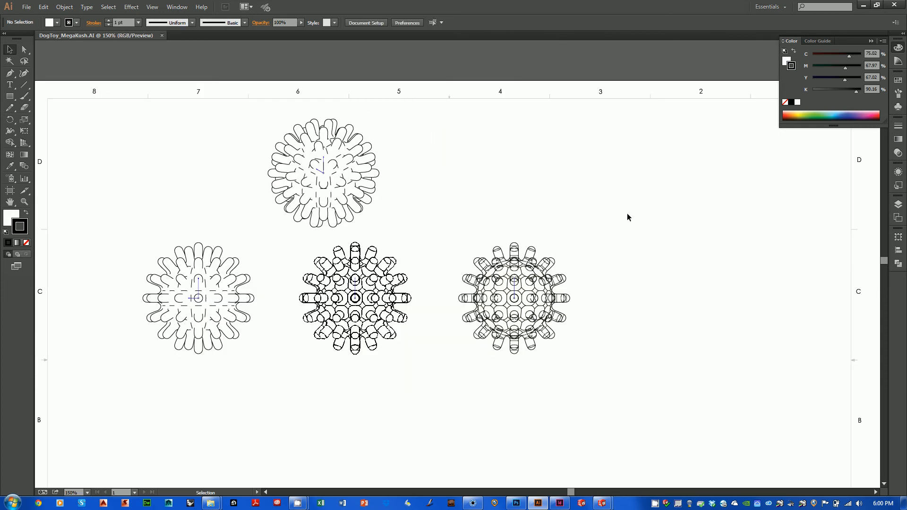
Step: Move the rightmost dog toy view to an empty area at the sheet's lower right and delete the stray origin marker paths
drag(627, 214, 451, 384)
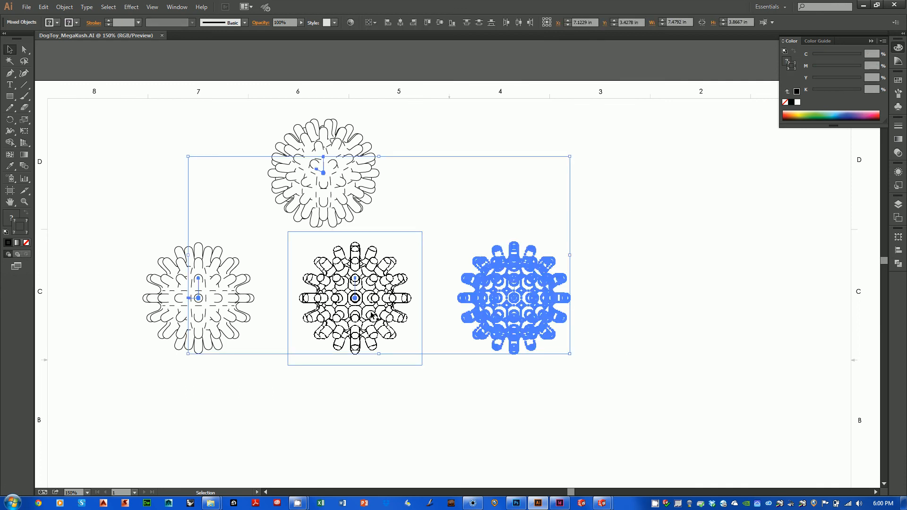
drag(551, 326, 465, 342)
click(605, 240)
key(space)
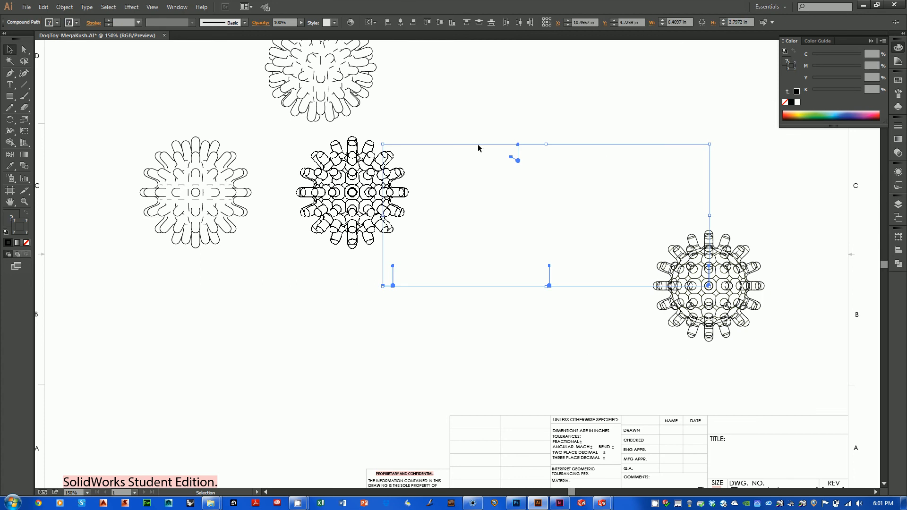
key(Delete)
Step: Copy the separated dog toy view and paste it into a new document created with the default settings
drag(641, 198, 797, 365)
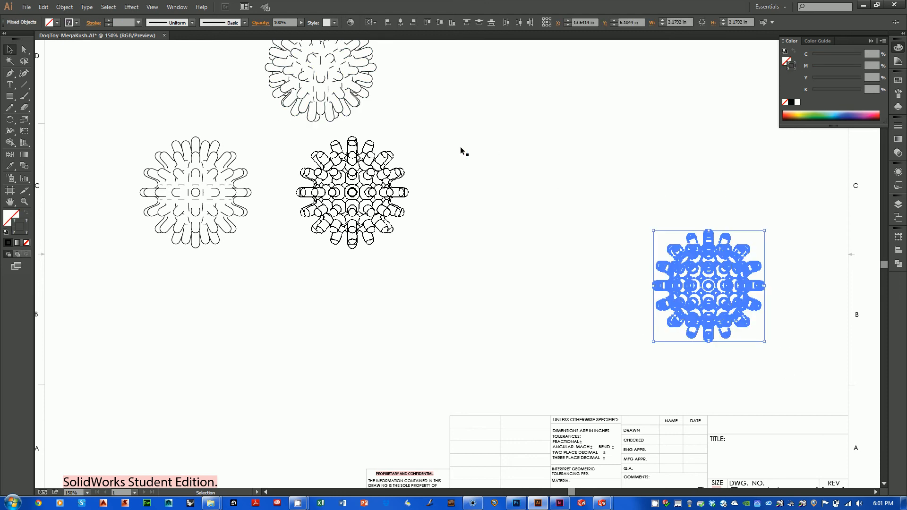
key(a)
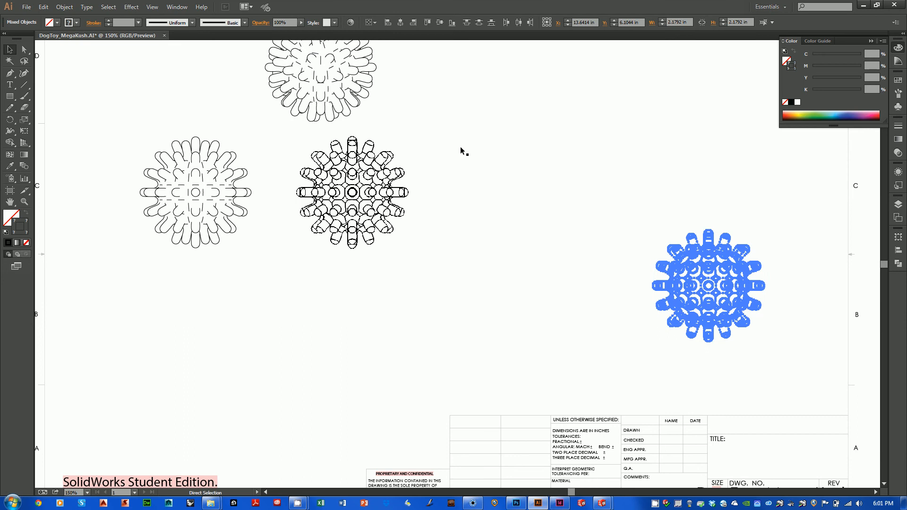
key(ctrl+n)
key(Return)
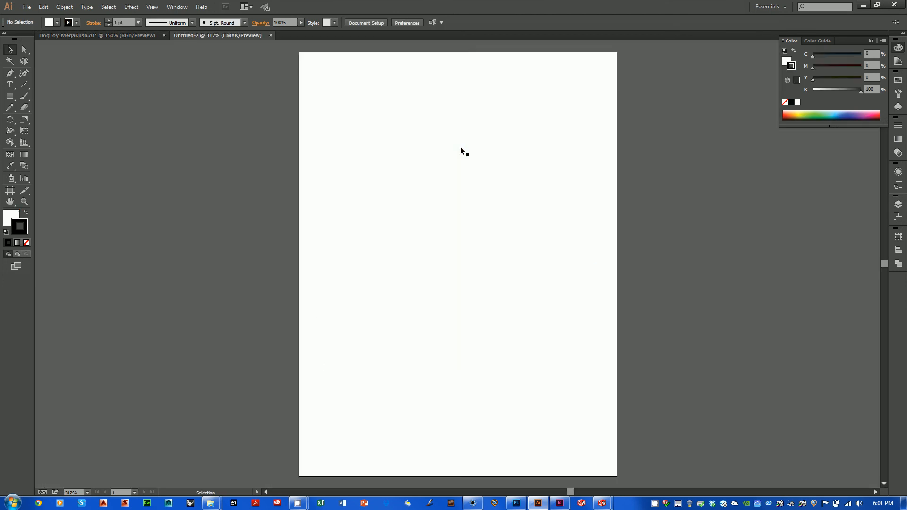
key(ctrl+v)
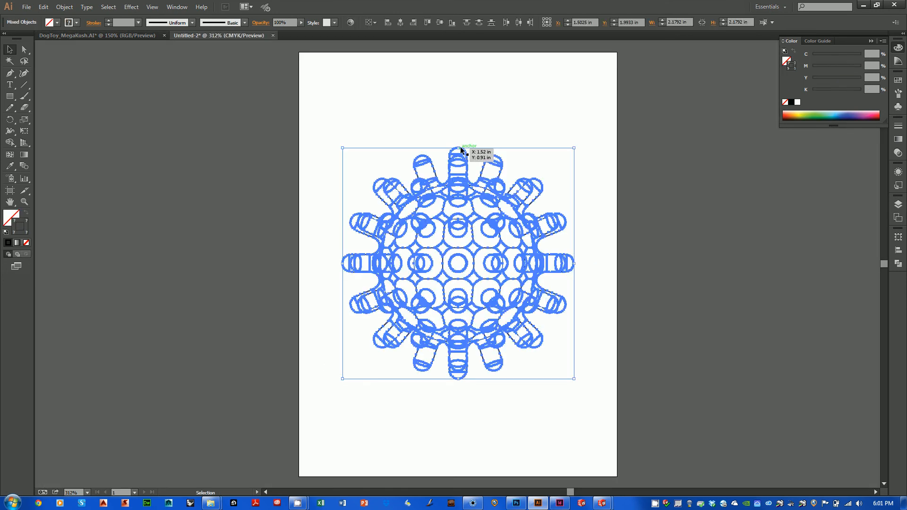
click(477, 113)
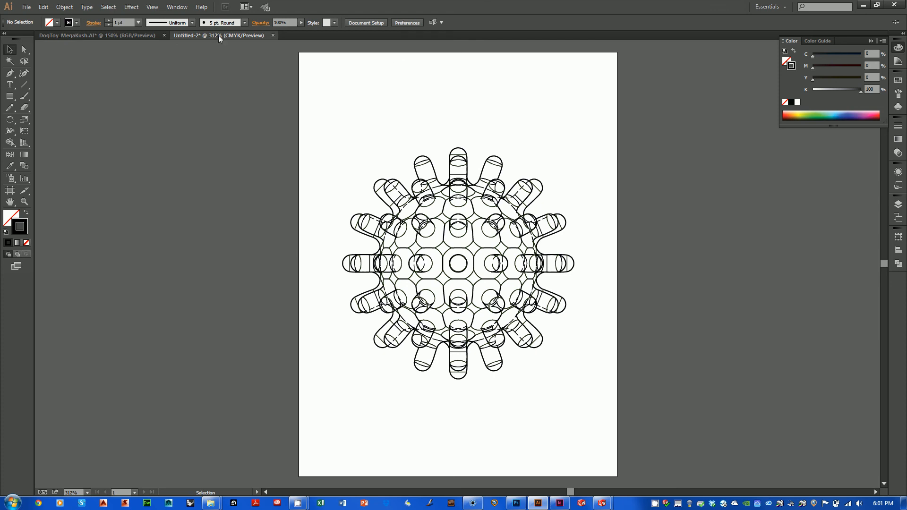
Step: In the DogToy_MegaKush document, delete the sheet border, title block lines, tolerance notes and the approval labels from DRAWN to MFG APPR
click(112, 36)
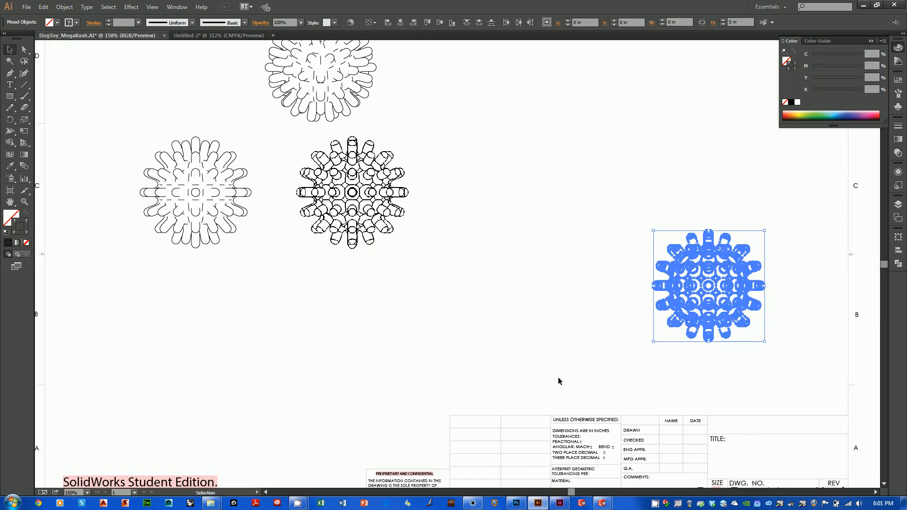
click(513, 277)
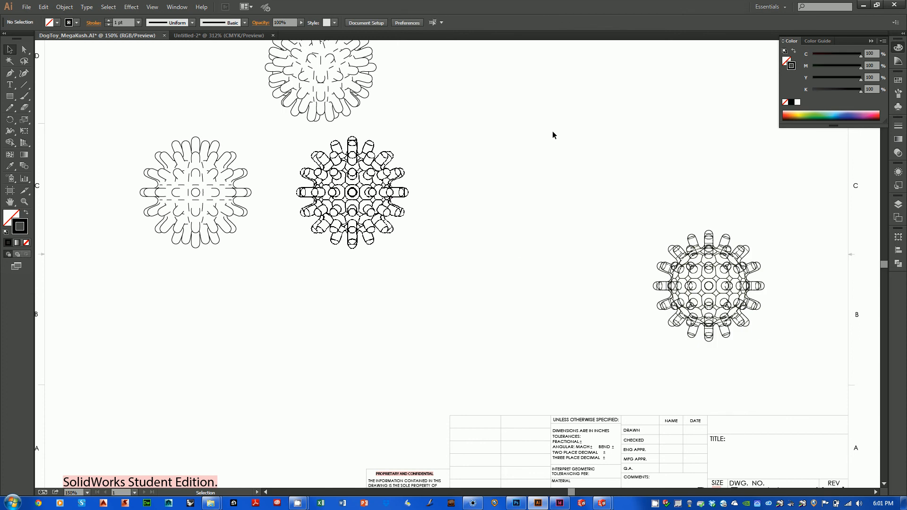
drag(527, 374, 588, 468)
click(595, 386)
drag(595, 385, 591, 463)
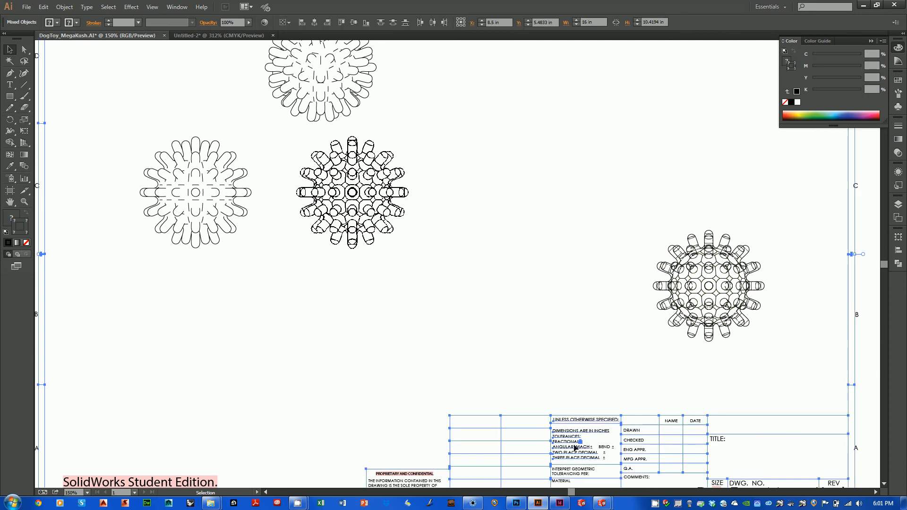
key(Delete)
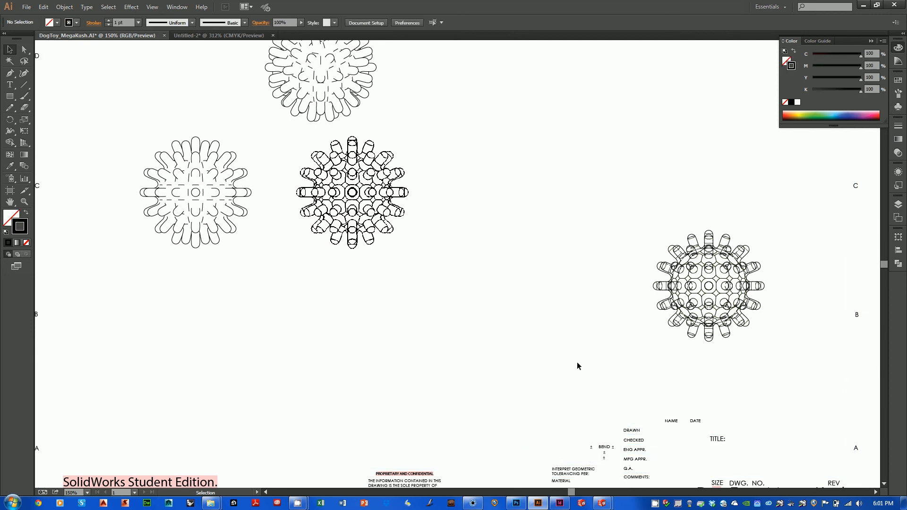
drag(590, 410, 644, 465)
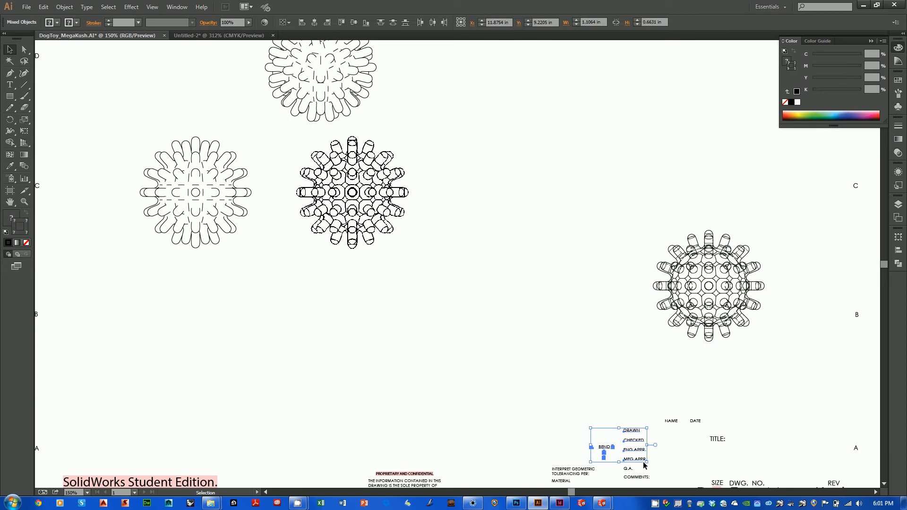
key(Delete)
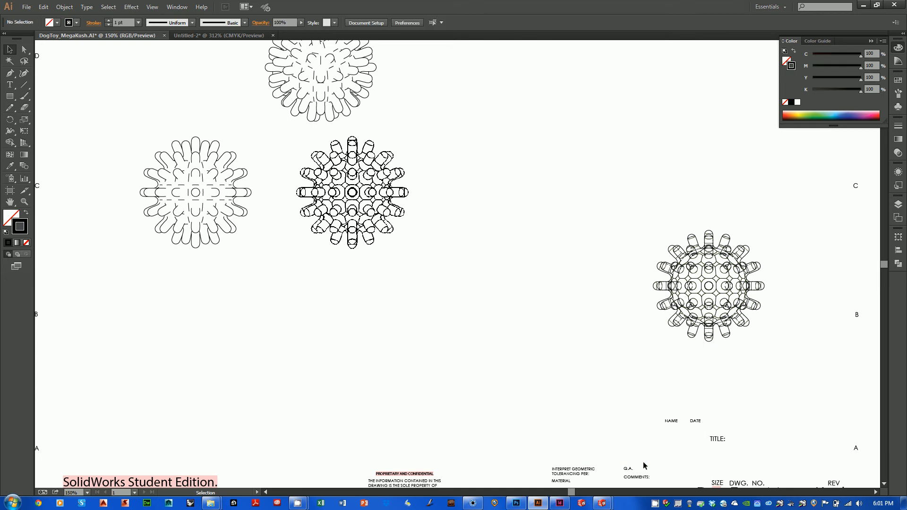
Step: Save the new document holding the pasted view as dogtoy_wireframe in the Process book\ai folder, in Illustrator CC format with the default options
click(232, 36)
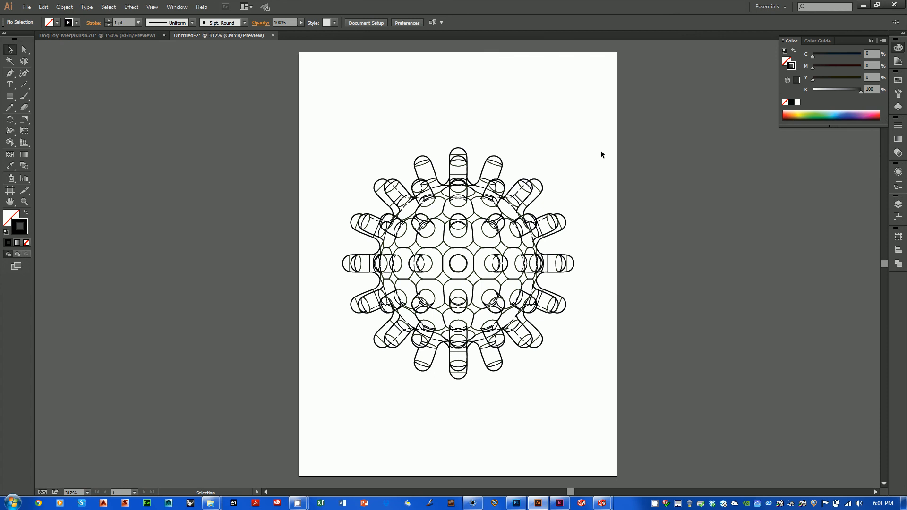
click(27, 7)
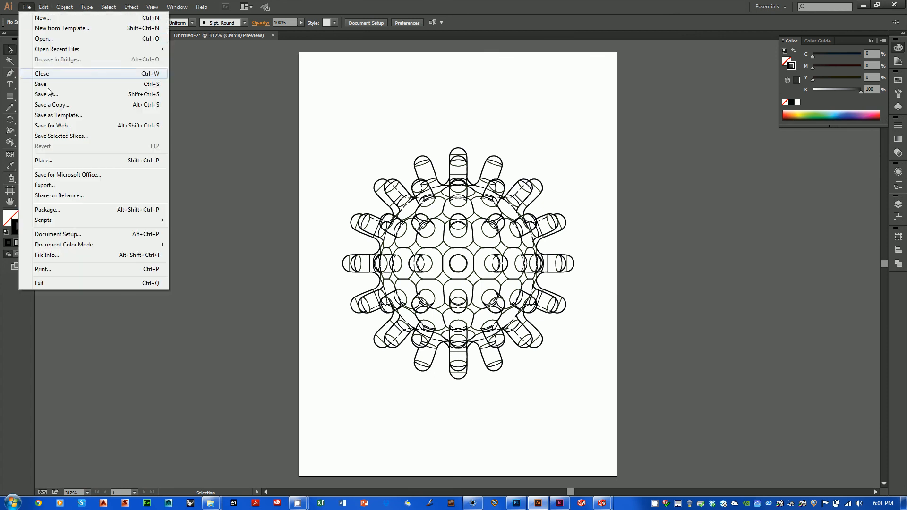
click(52, 95)
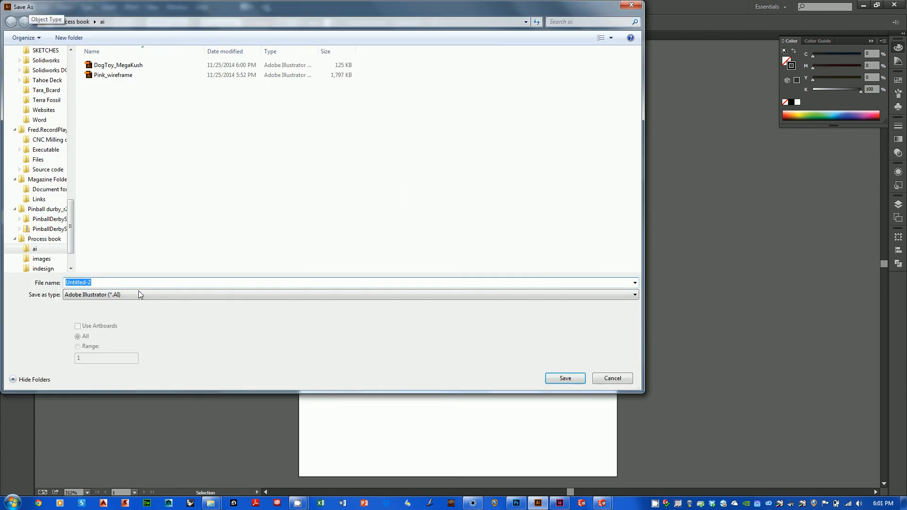
click(137, 282)
key(ctrl+a)
text(_dog)
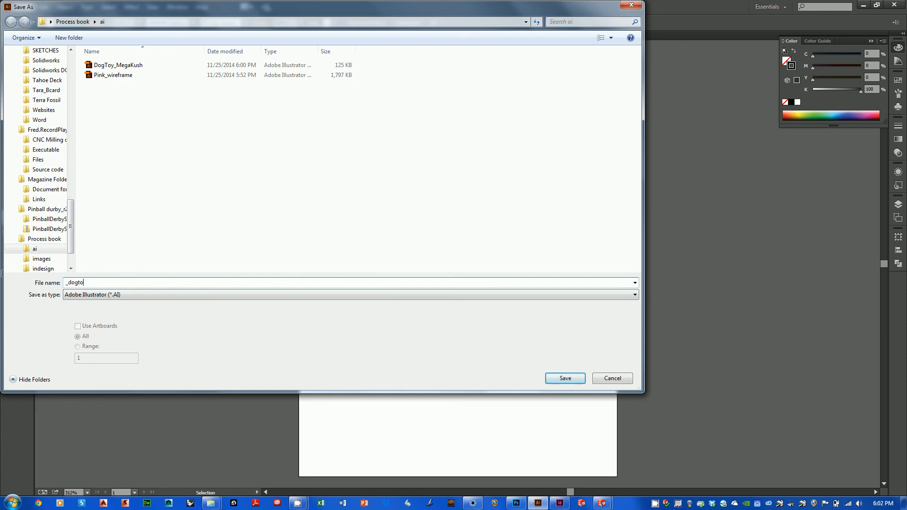
text(toy_woreframs)
click(69, 282)
key(BackSpace)
drag(113, 282, 91, 284)
text(irefram)
key(Return)
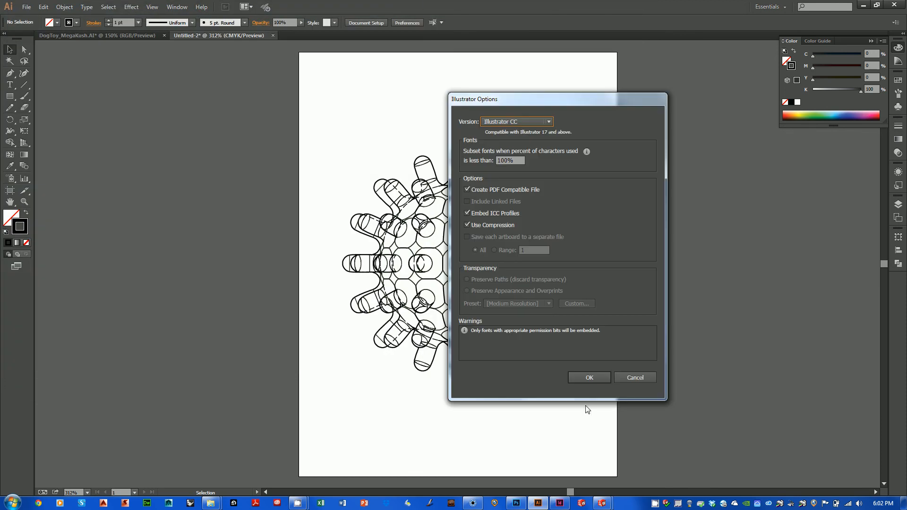
click(590, 378)
Step: Select the whole dog toy wireframe and set its stroke color to pinkish red DB1951
drag(308, 146, 612, 460)
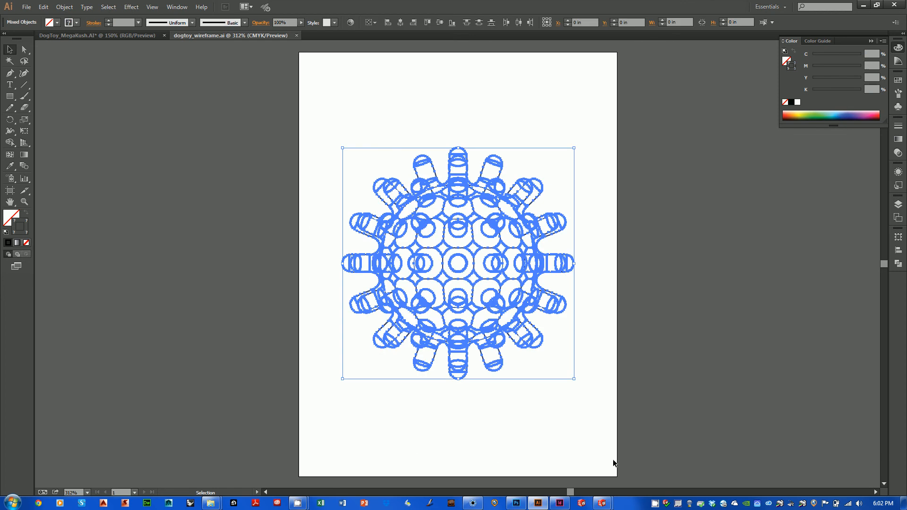
double_click(27, 223)
click(435, 204)
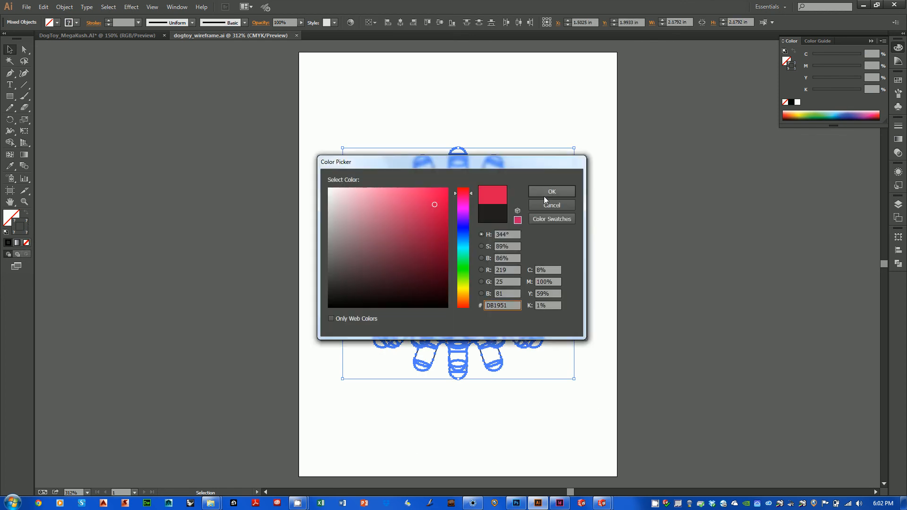
click(541, 194)
click(458, 106)
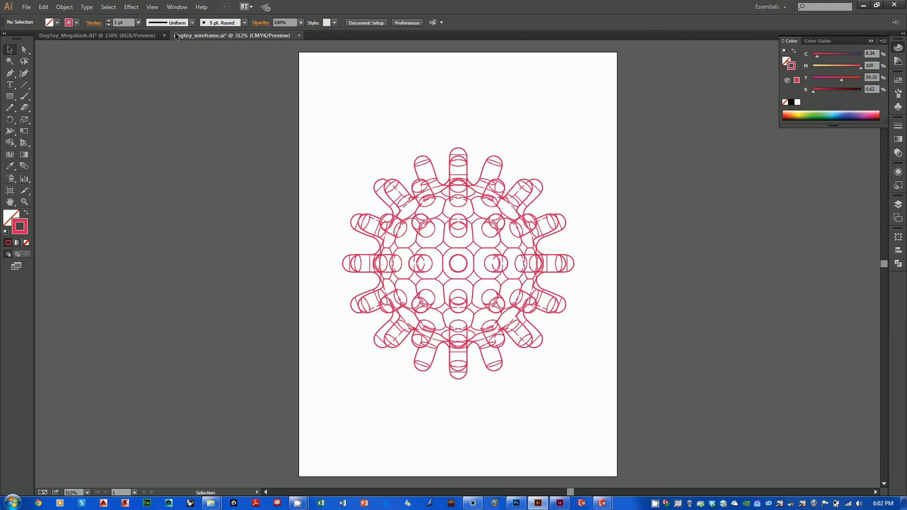
Step: Export the wireframe as the AutoCAD Interchange File (DXF) dogtoy_wireframe in version 2010/2011/2012, keeping the default export options
click(27, 7)
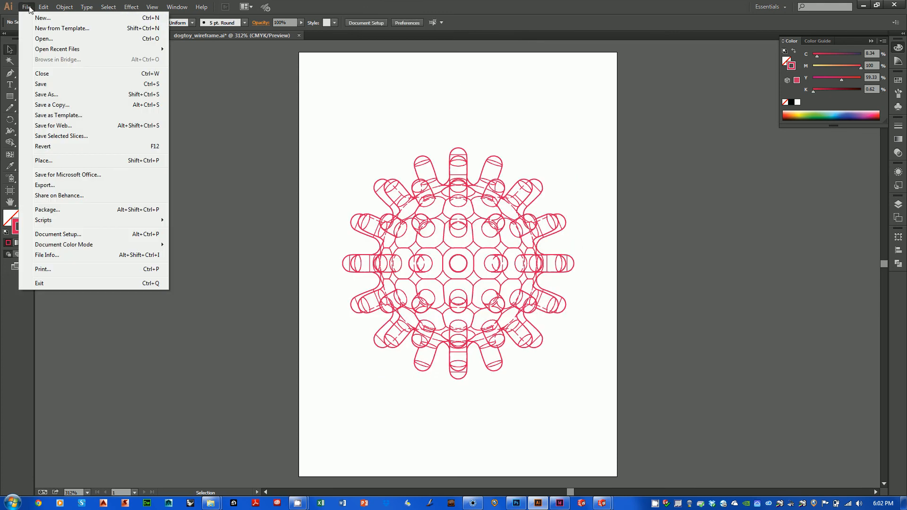
click(45, 185)
click(144, 294)
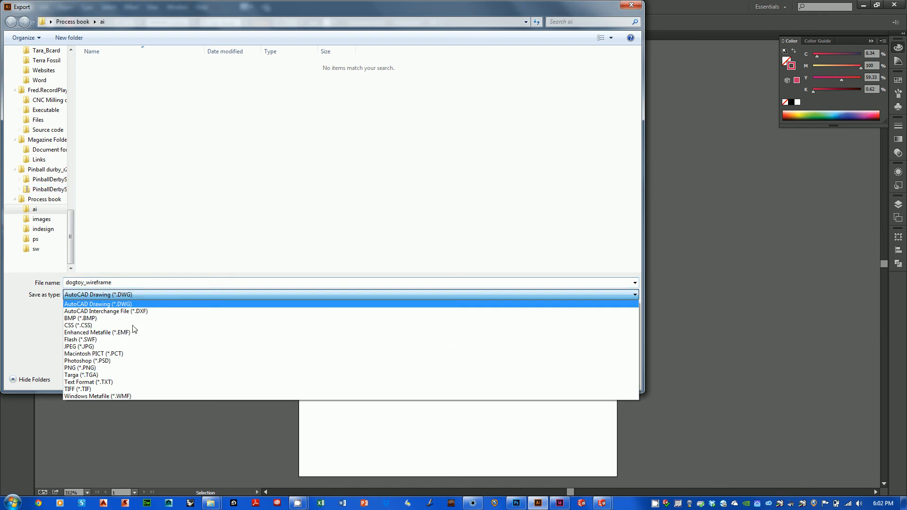
click(137, 311)
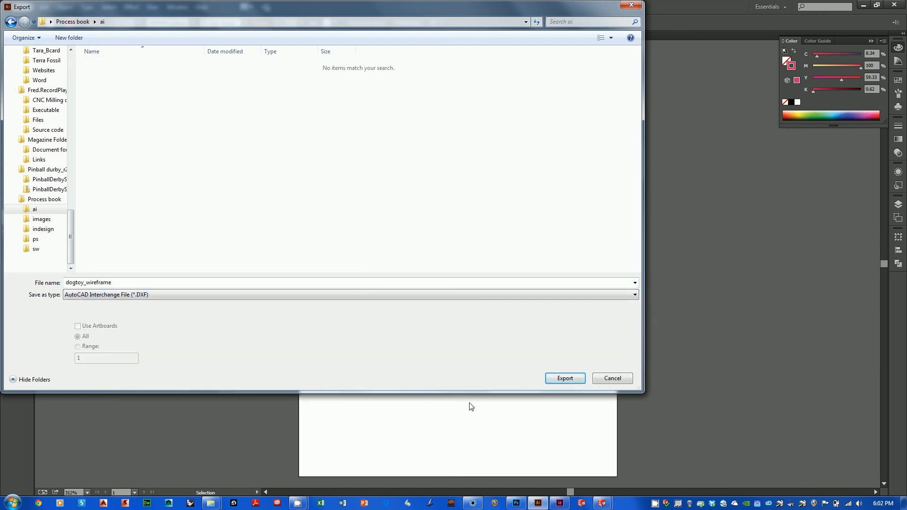
click(563, 378)
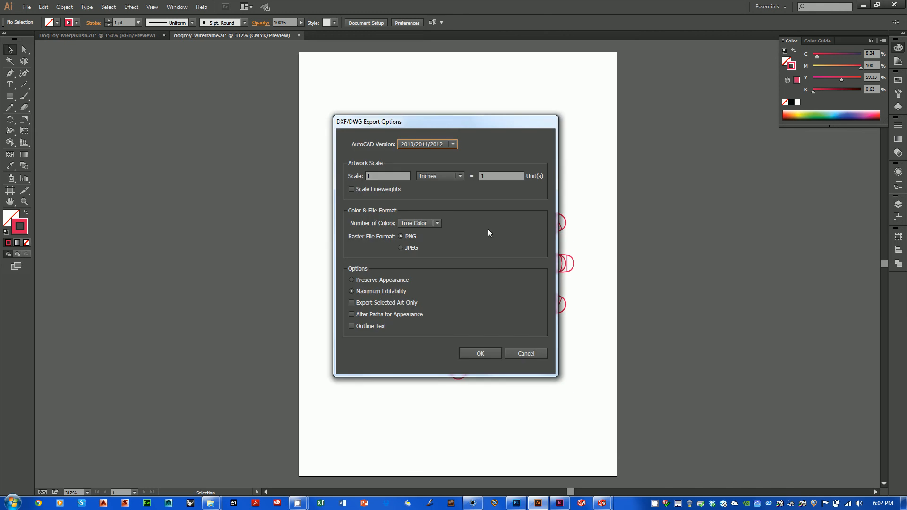
click(481, 353)
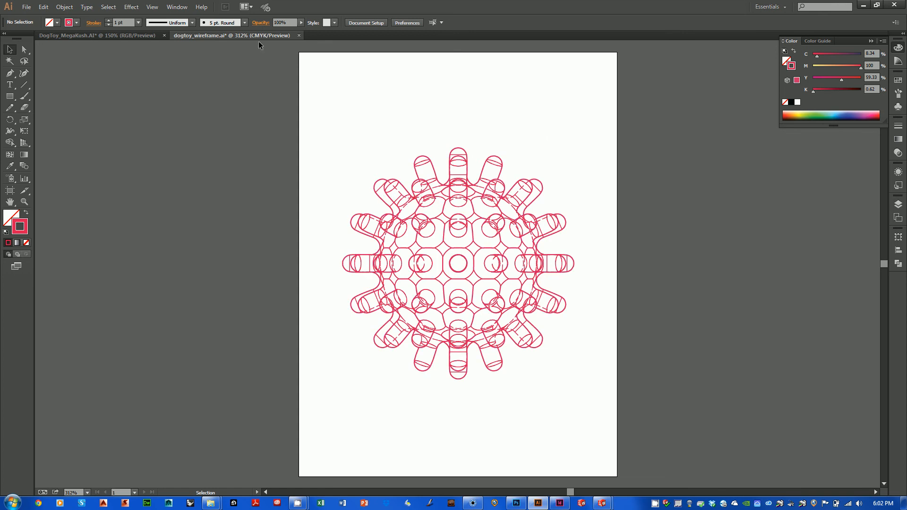
Step: Save the recolored dogtoy_wireframe.ai and switch to the booklet layout in InDesign
click(27, 6)
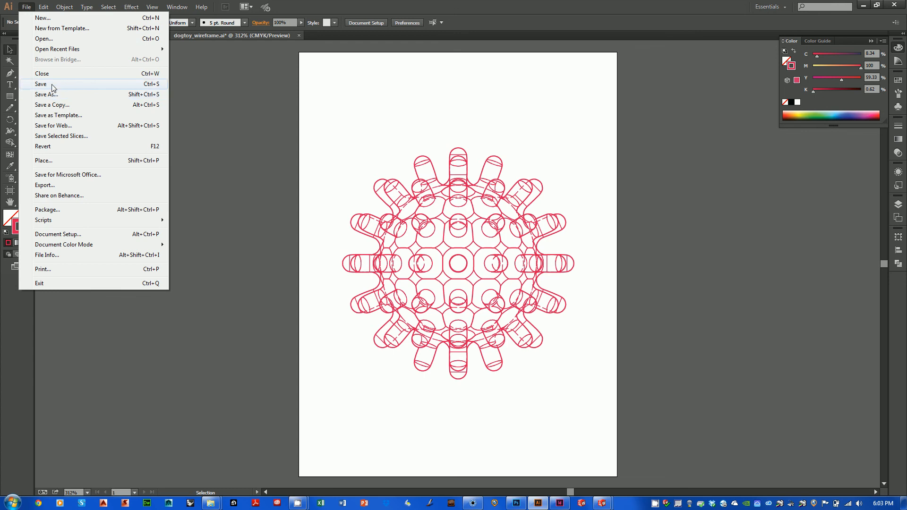
click(51, 84)
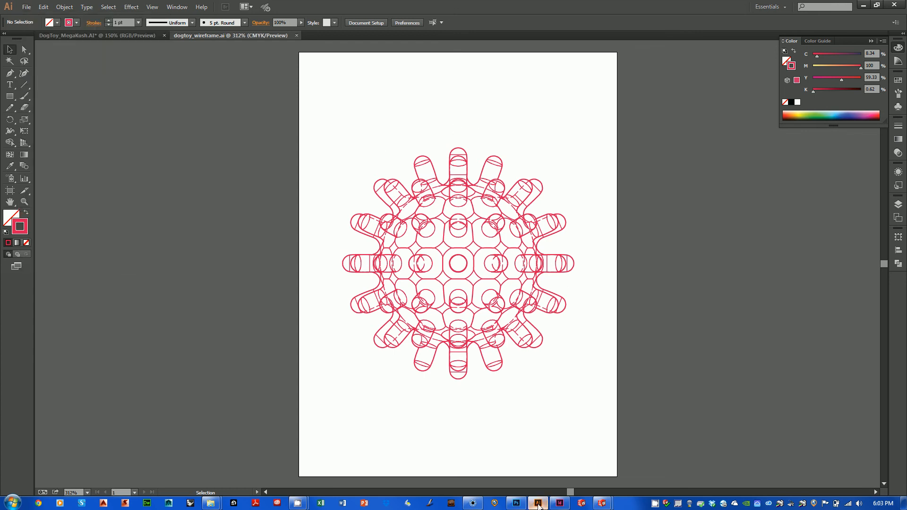
mouse_move(539, 505)
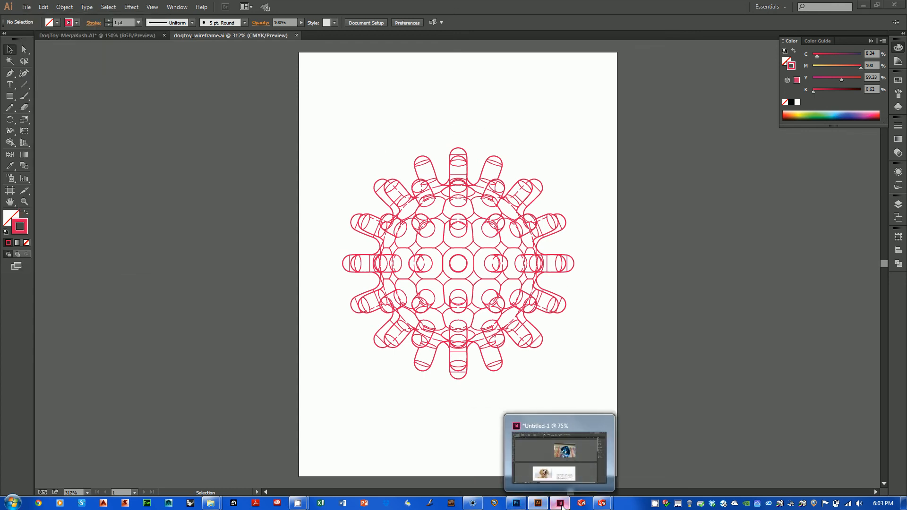
click(559, 503)
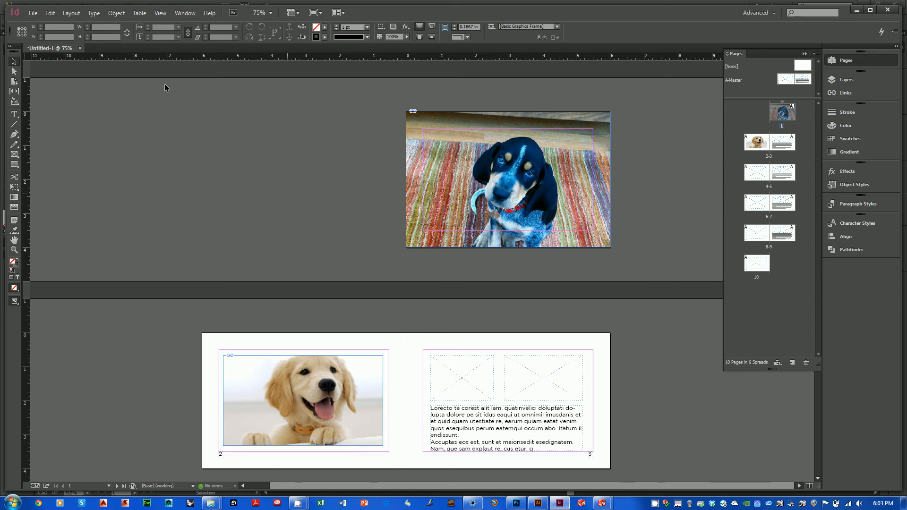
Step: Place dogtoy_wireframe from the Process book\ai folder on page 2, over the left part of the golden puppy photo
click(32, 14)
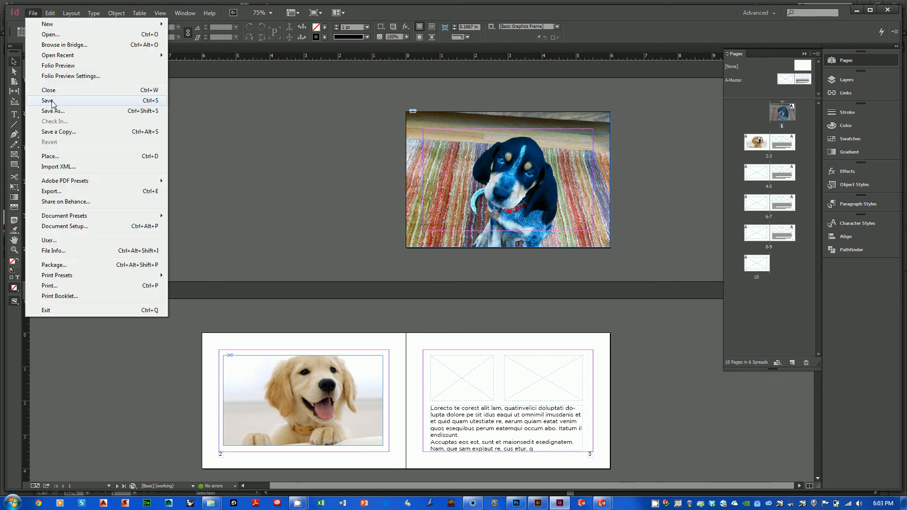
click(49, 157)
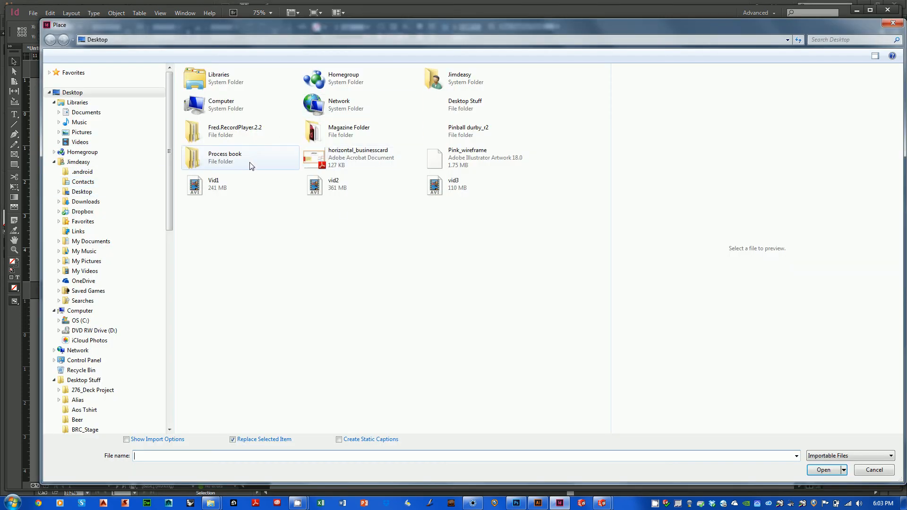
double_click(348, 139)
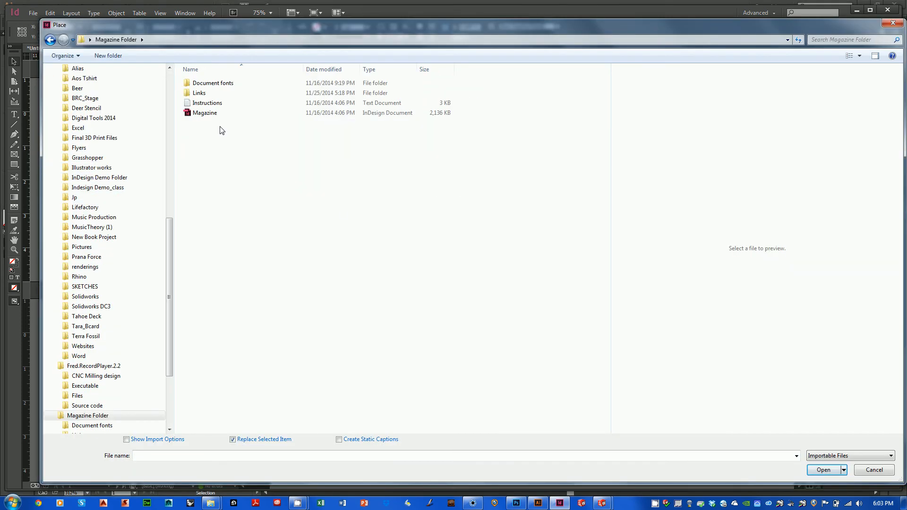
click(50, 40)
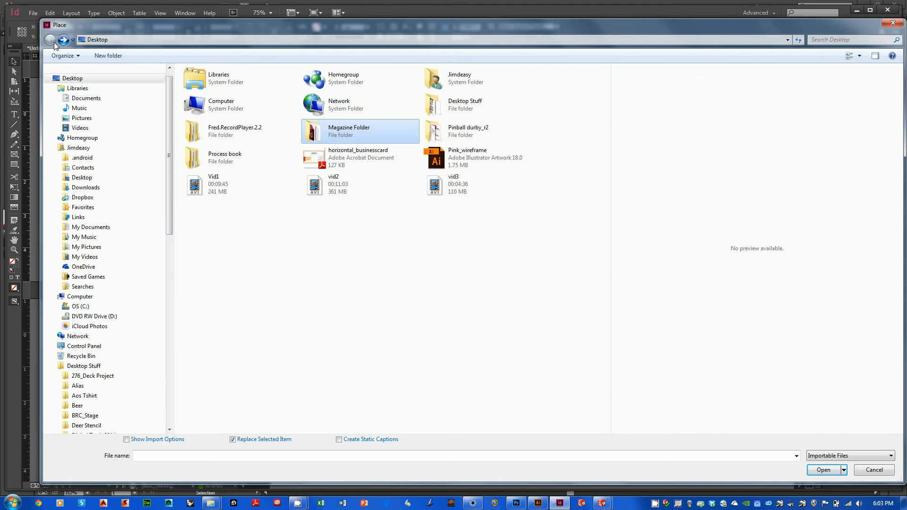
double_click(215, 161)
double_click(189, 83)
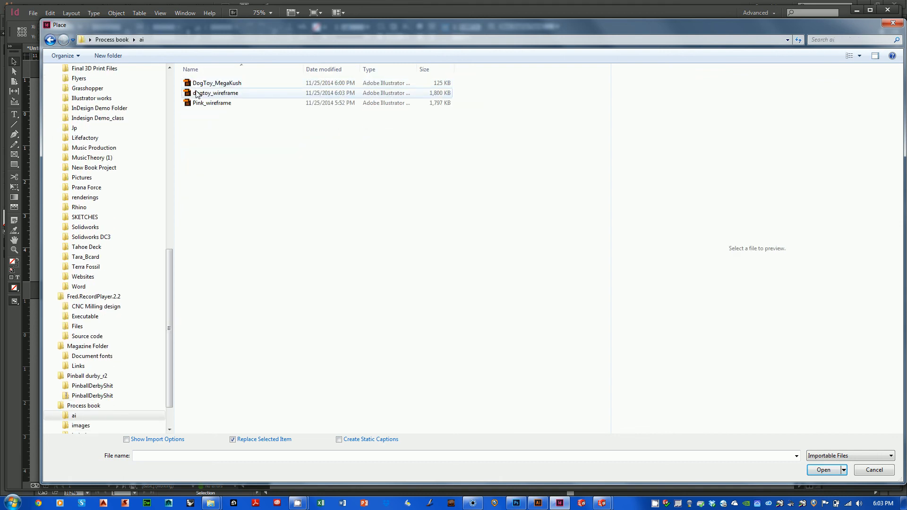
click(199, 94)
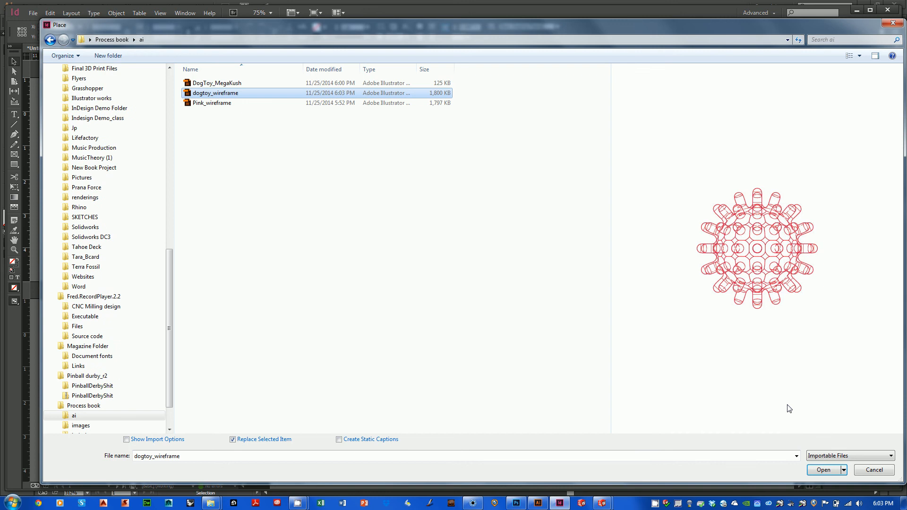
click(824, 469)
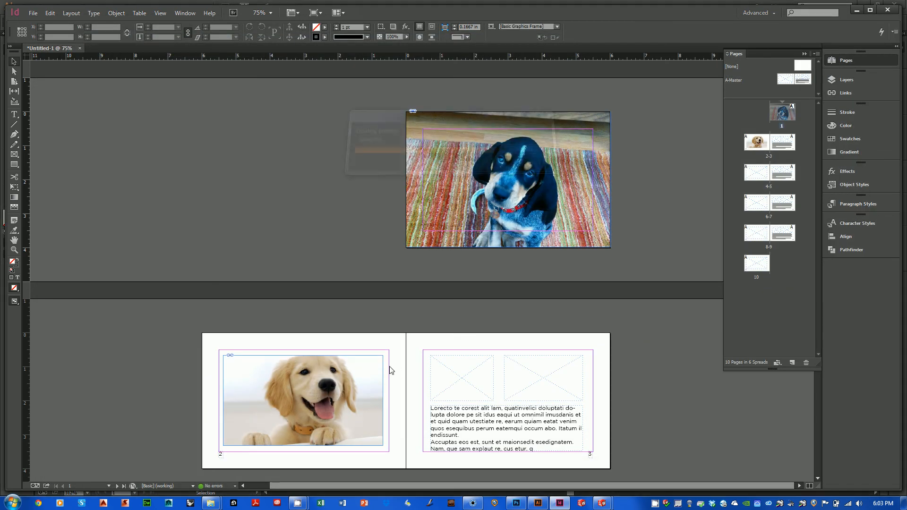
click(213, 372)
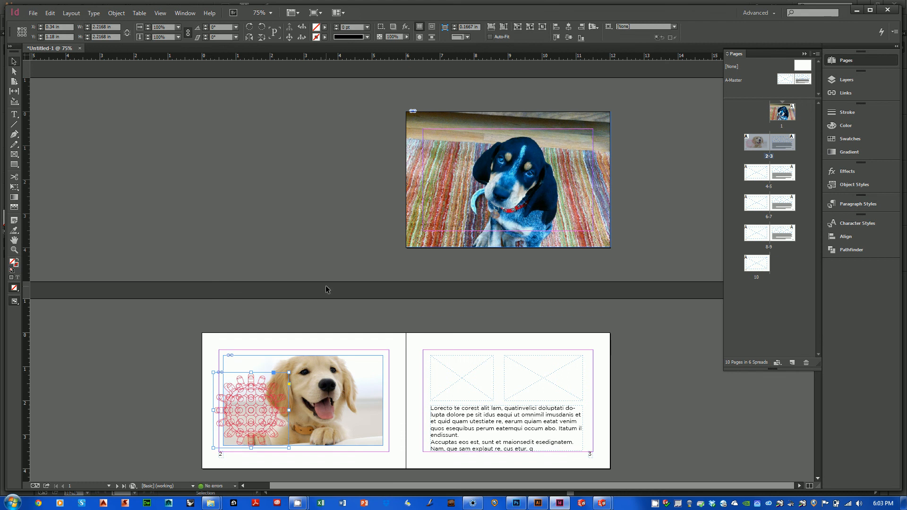
Step: Open the linked dogtoy_wireframe.ai for editing with Adobe Illustrator CC 2014 18.1
click(158, 358)
drag(176, 340, 418, 439)
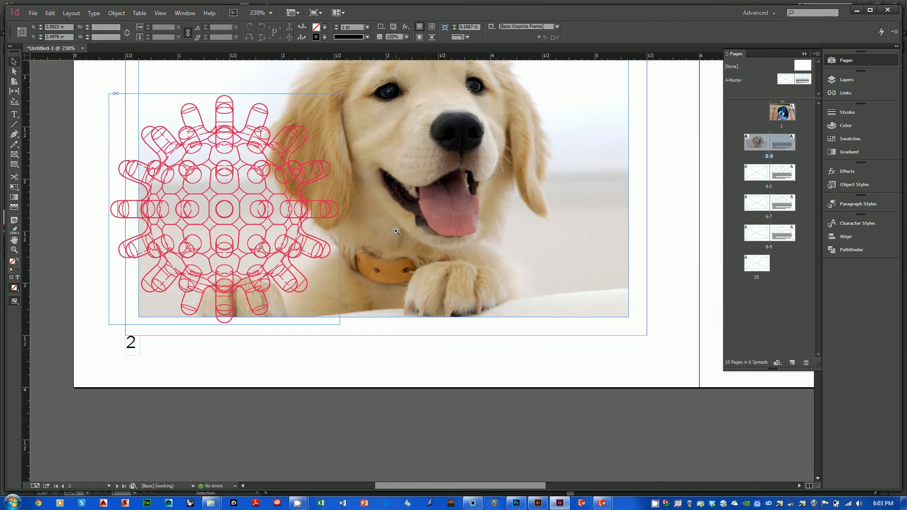
key(ctrl+minus)
key(ctrl+minus)
key(ctrl+minus)
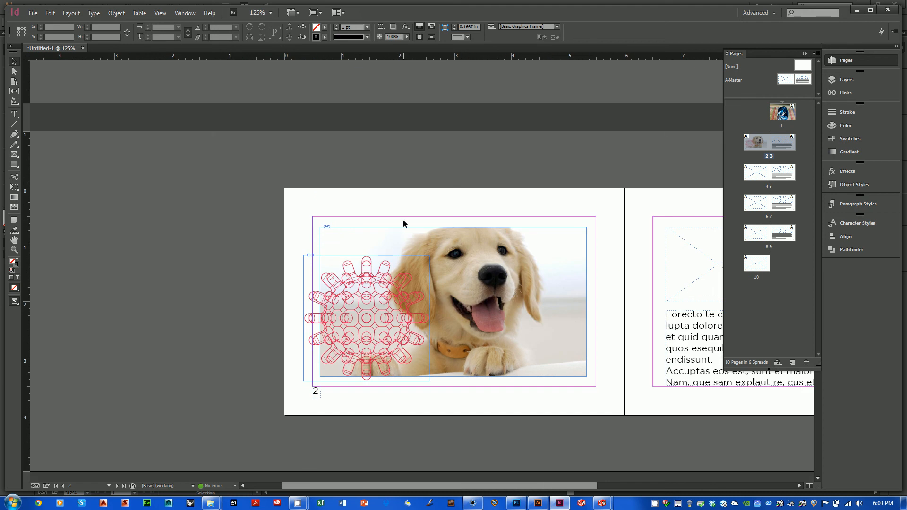
click(843, 92)
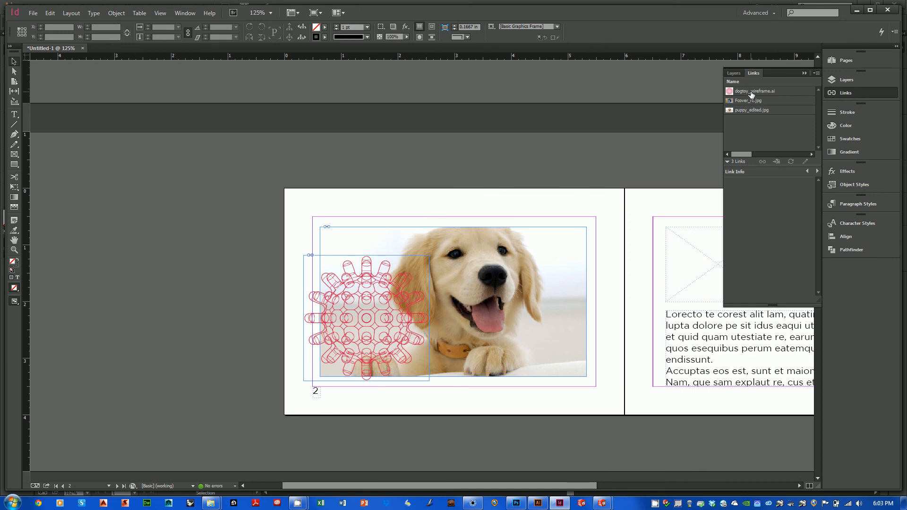
right_click(752, 94)
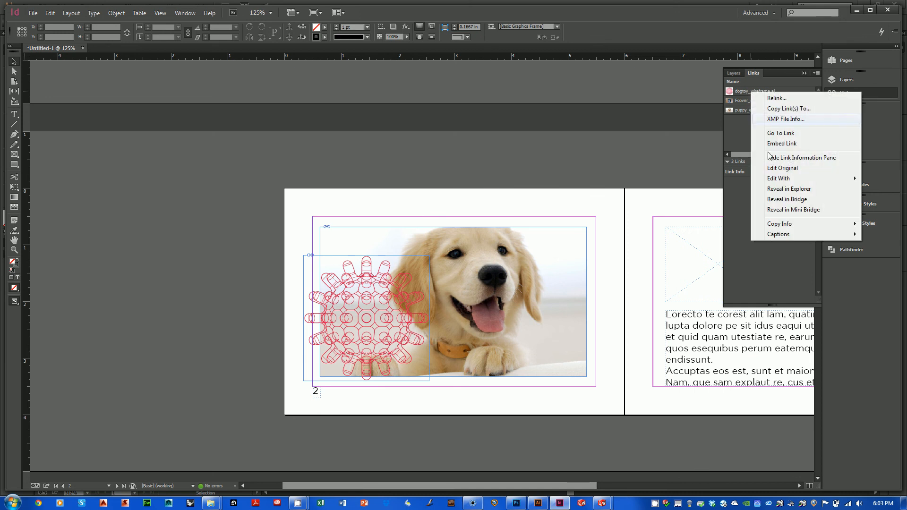
mouse_move(775, 181)
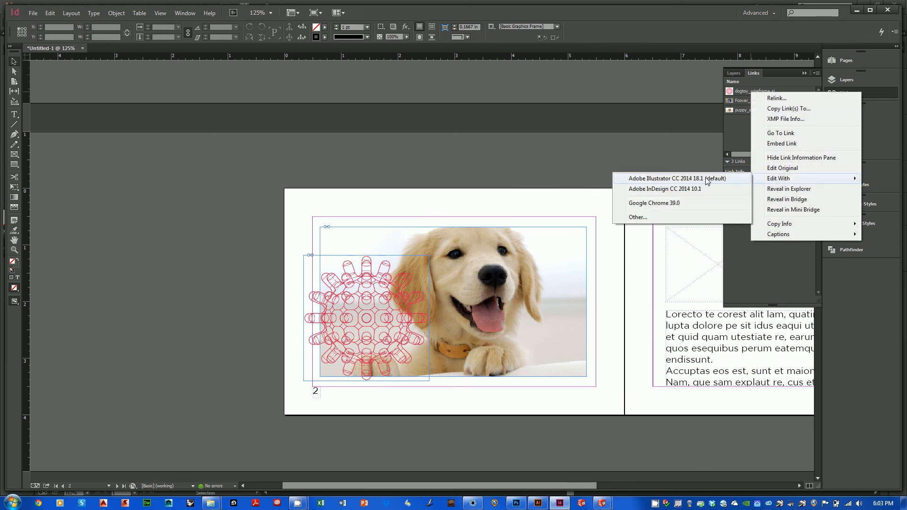
click(706, 178)
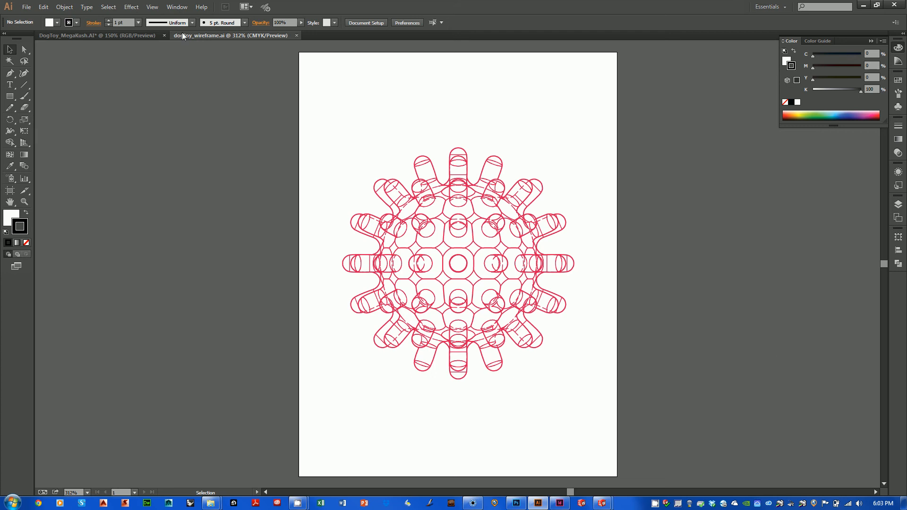
Step: Select the whole dog toy wireframe and set its stroke color to blue, about C 80, M 52, Y 0, K 0
mouse_move(325, 126)
mouse_down()
mouse_move(345, 167)
mouse_move(552, 389)
mouse_move(588, 396)
mouse_up()
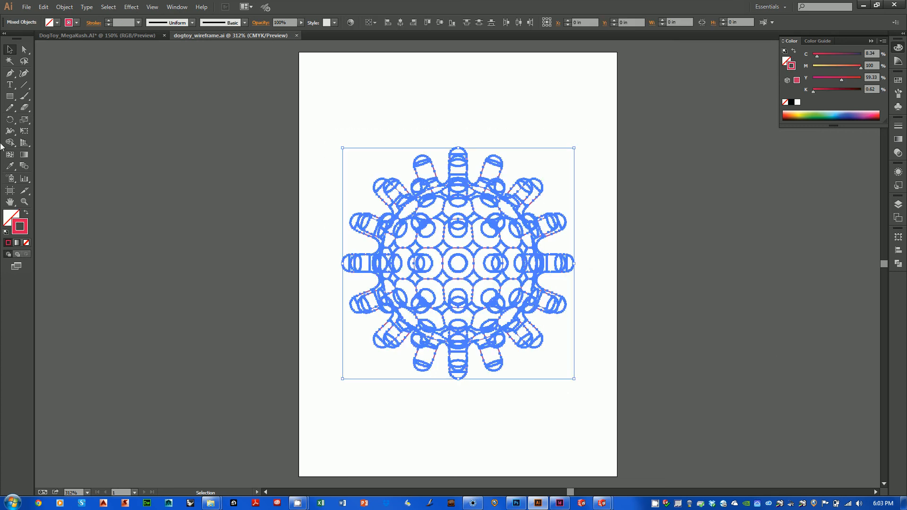
double_click(20, 227)
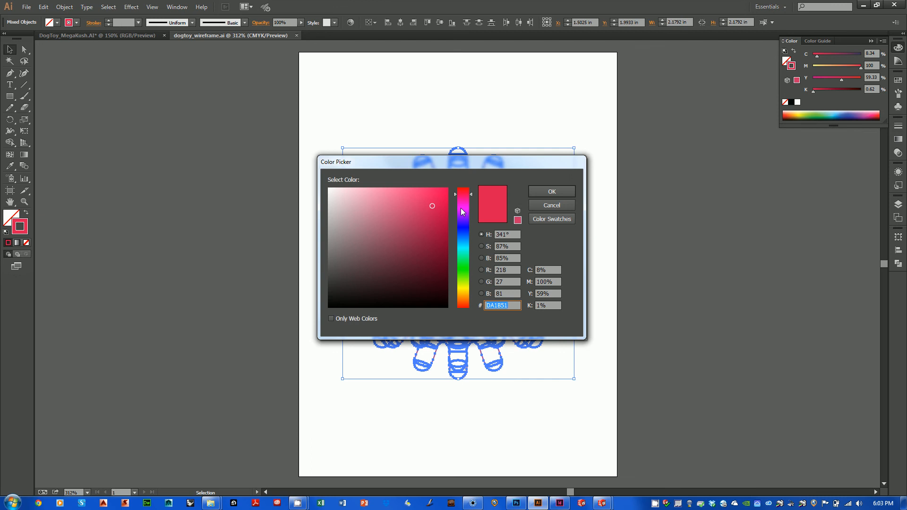
click(461, 241)
key(Return)
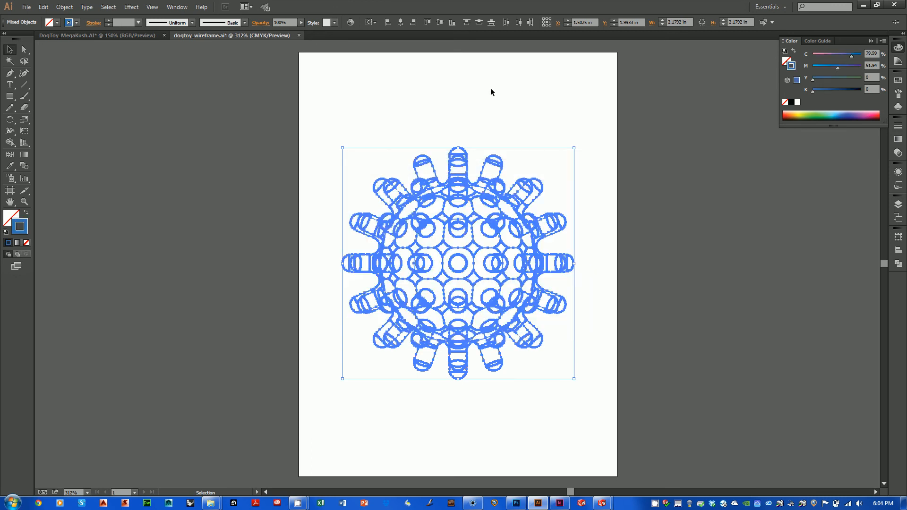
click(490, 87)
Step: Save and close the recolored dogtoy_wireframe.ai and return to the booklet layout in InDesign
key(ctrl+s)
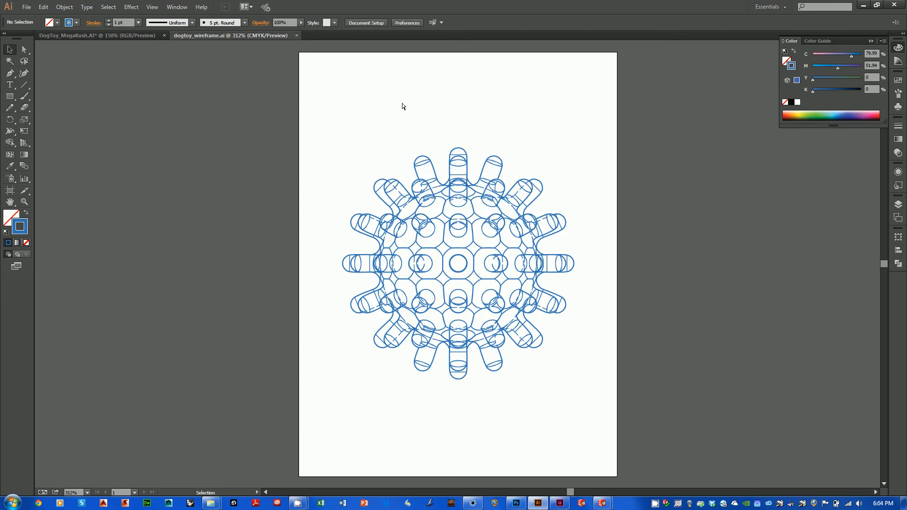
key(ctrl+w)
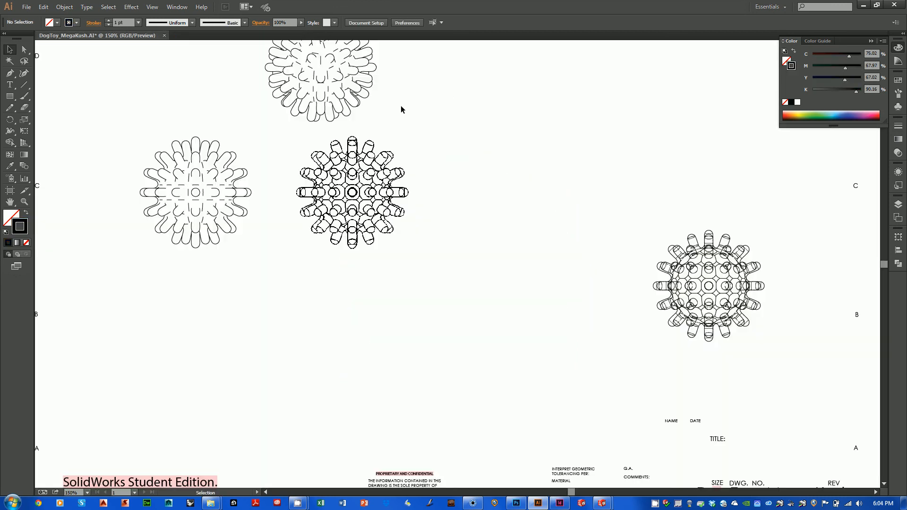
click(863, 6)
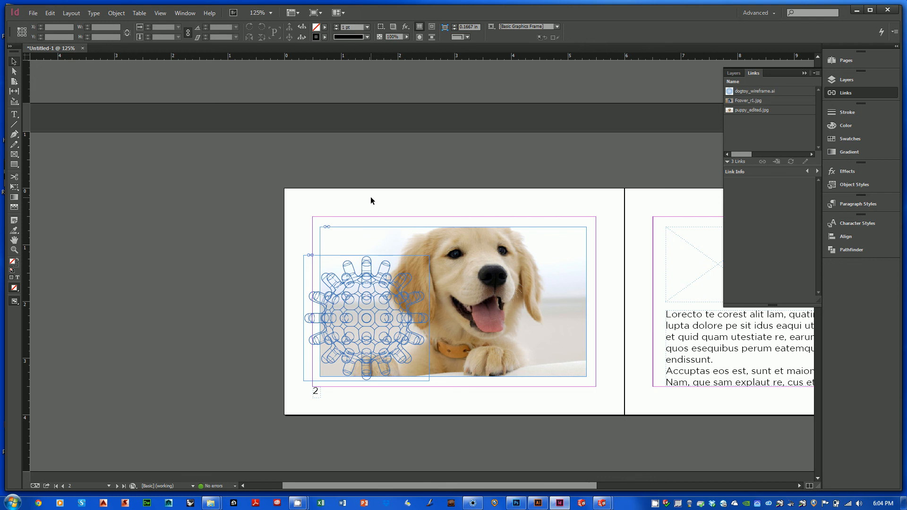
Step: Move the linked wireframe toward page 2's lower-left corner, to about X 0.1 in, Y 1.82 in, and minimize InDesign
click(520, 293)
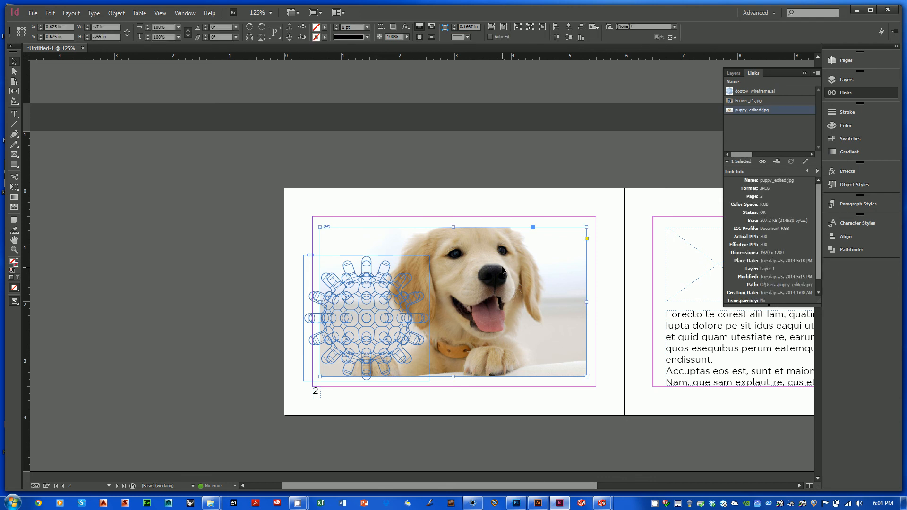
click(441, 177)
click(384, 311)
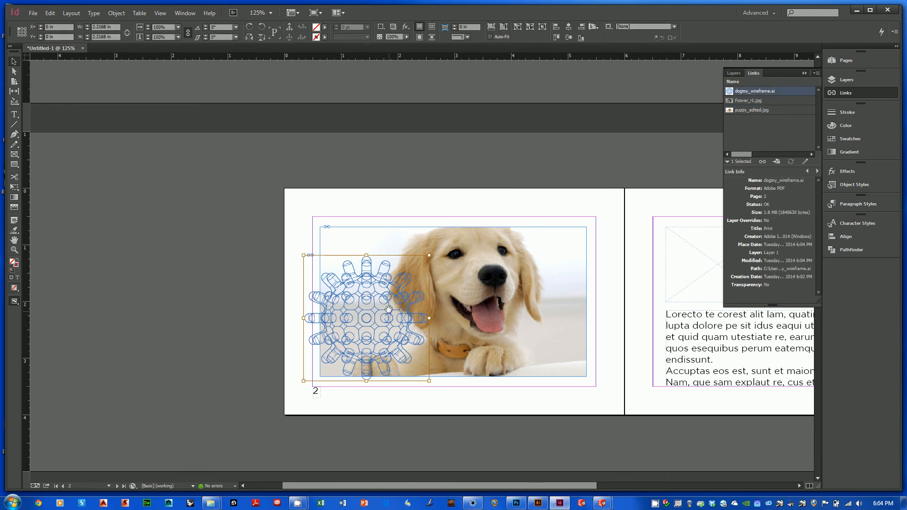
click(403, 182)
mouse_move(385, 315)
mouse_down()
mouse_move(361, 367)
mouse_move(379, 327)
mouse_up()
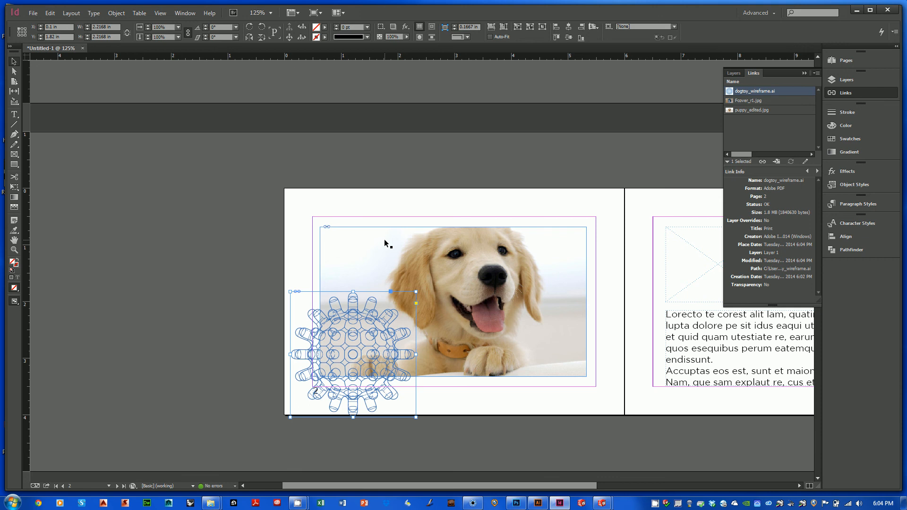
click(441, 176)
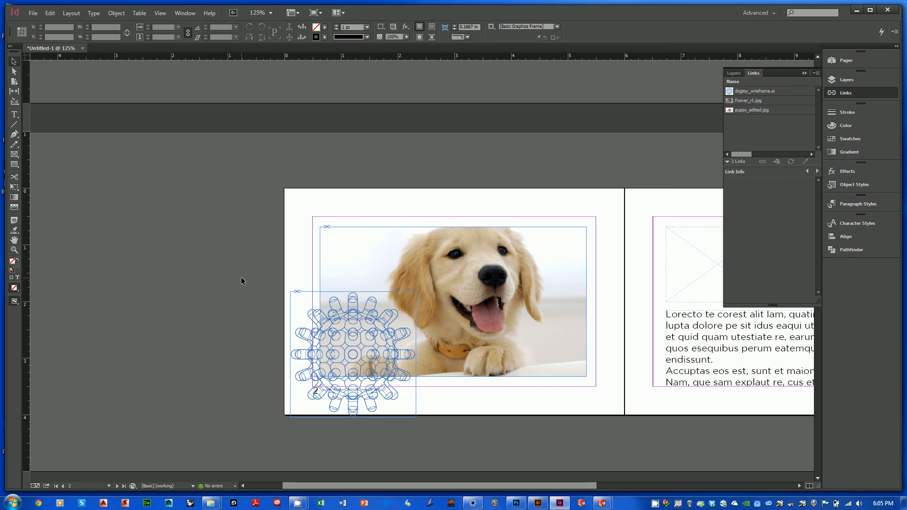
click(857, 11)
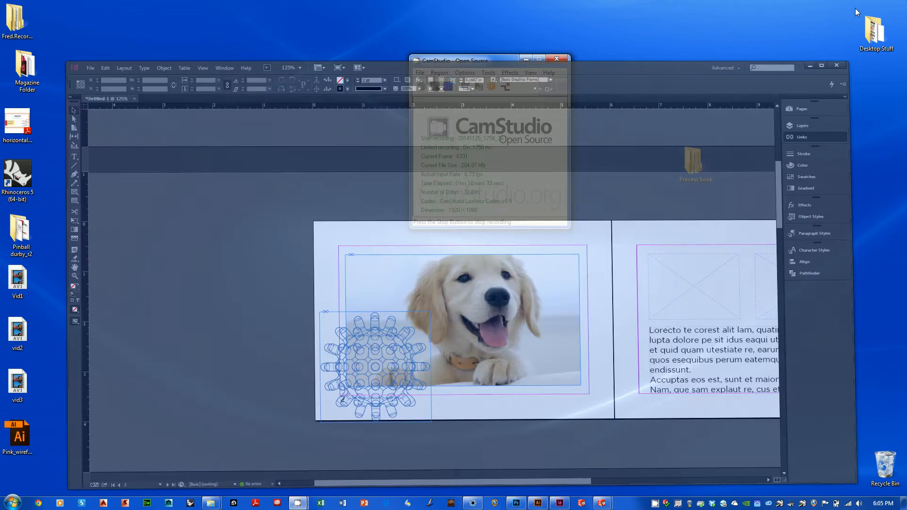